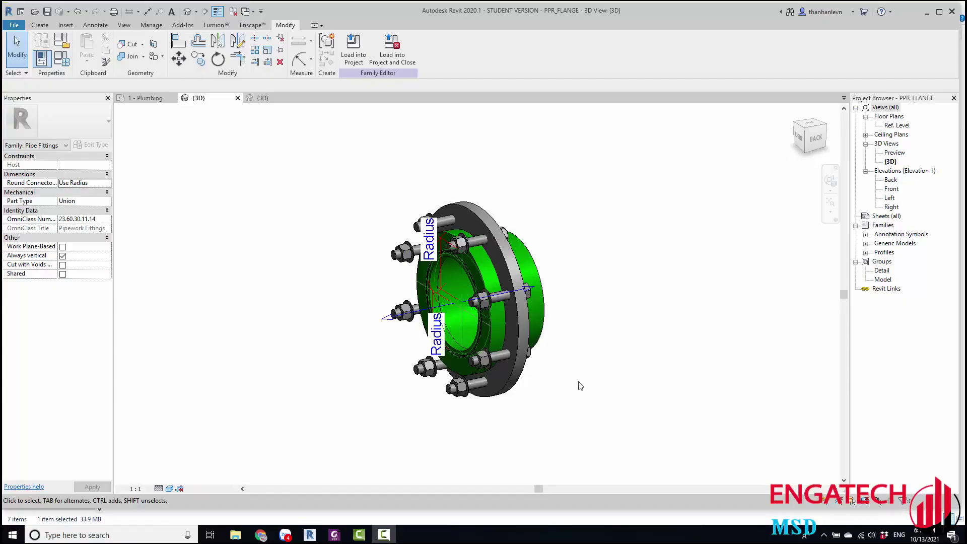
Step: Orbit the PPR_FLANGE family's 3D view to inspect the green flange and its bolt ring
mouse_move(579, 384)
middle_mouse_down("shift")
mouse_move(431, 352)
mouse_move(490, 390)
mouse_move(474, 341)
mouse_move(511, 378)
mouse_move(483, 323)
mouse_move(475, 245)
middle_mouse_up("shift")
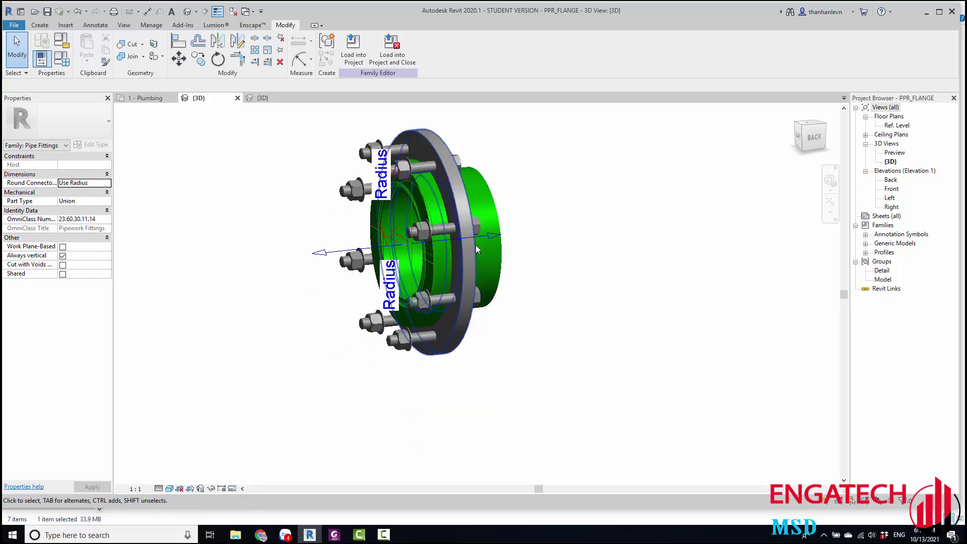
left_click(61, 59)
scroll(468, 338, "down", 5)
scroll(468, 339, "down", 5)
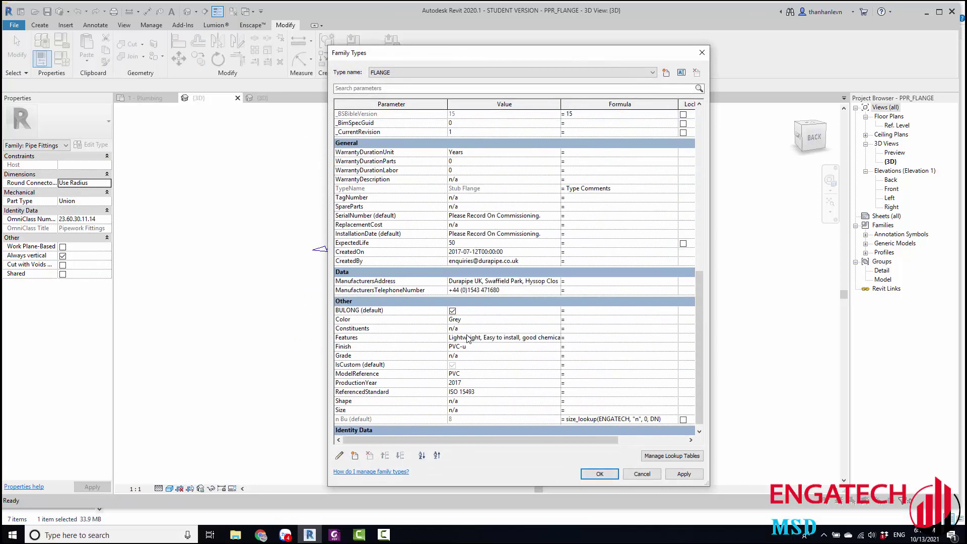
scroll(468, 339, "up", 5)
scroll(468, 339, "up", 5)
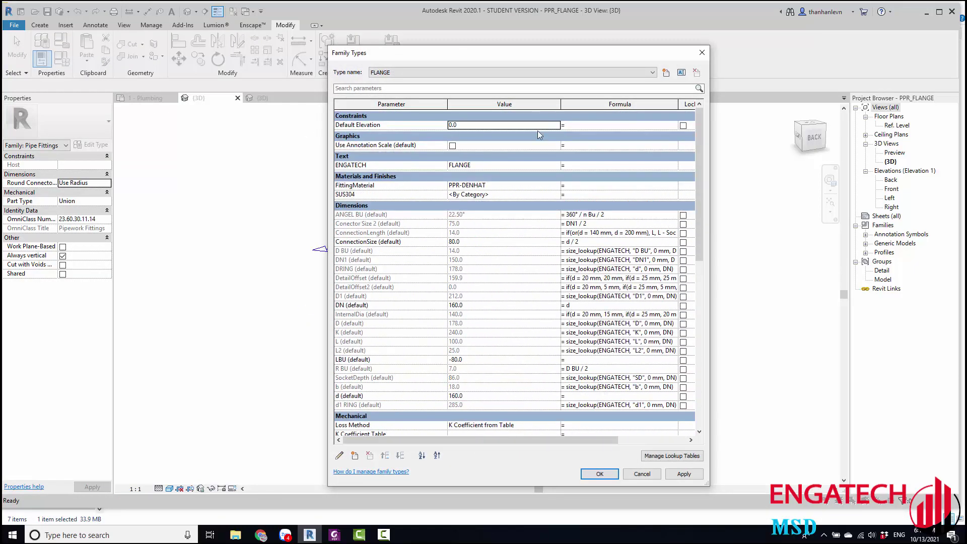
left_click(700, 53)
middle_click_drag(512, 338, 494, 317, "shift")
middle_click_drag(351, 325, 547, 319, "shift")
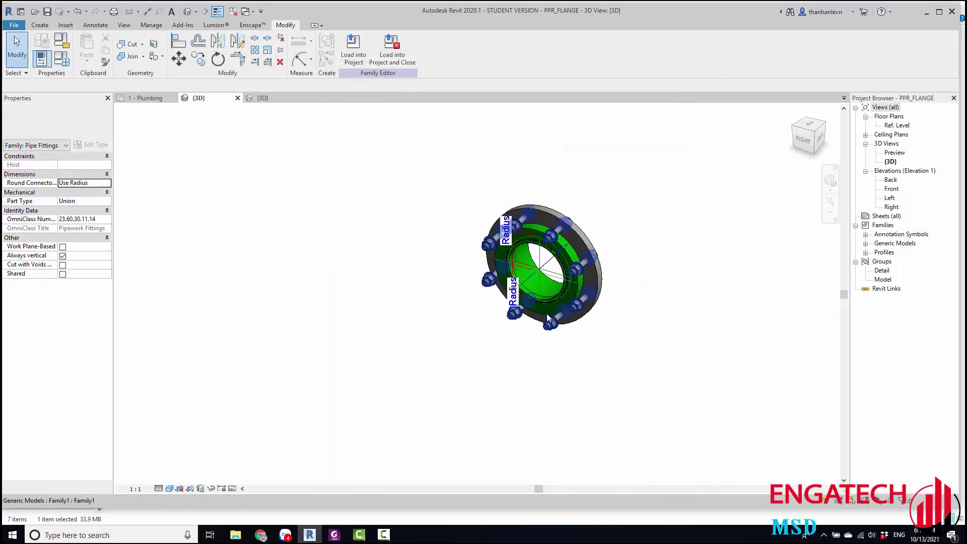
mouse_move(565, 367)
middle_mouse_down("shift")
mouse_move(363, 338)
mouse_move(492, 361)
mouse_move(284, 360)
mouse_move(365, 388)
mouse_move(228, 345)
middle_mouse_up("shift")
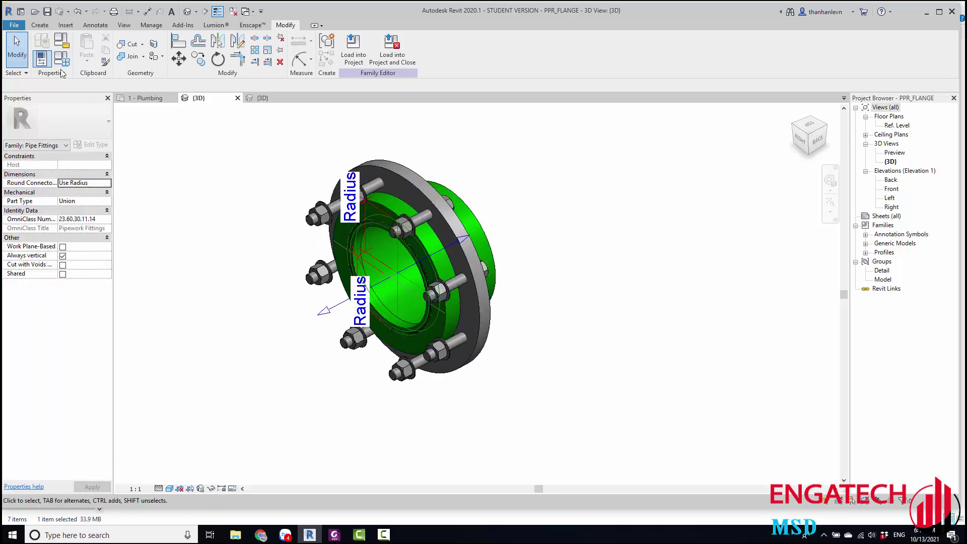
left_click(61, 59)
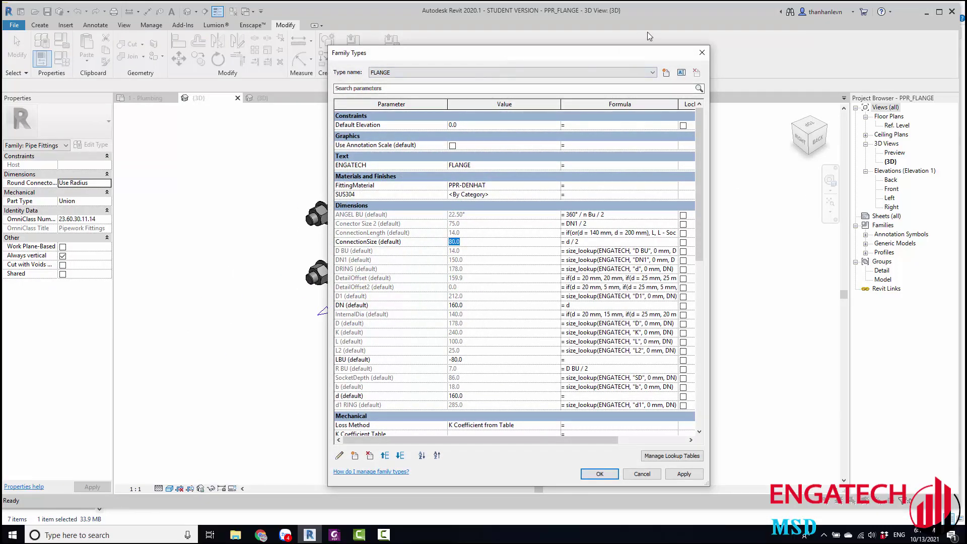
Step: Try the flange at DN 110, 125 and 90, dismissing the division-by-zero error, then restore DN 160
left_click_drag(534, 59, 664, 24)
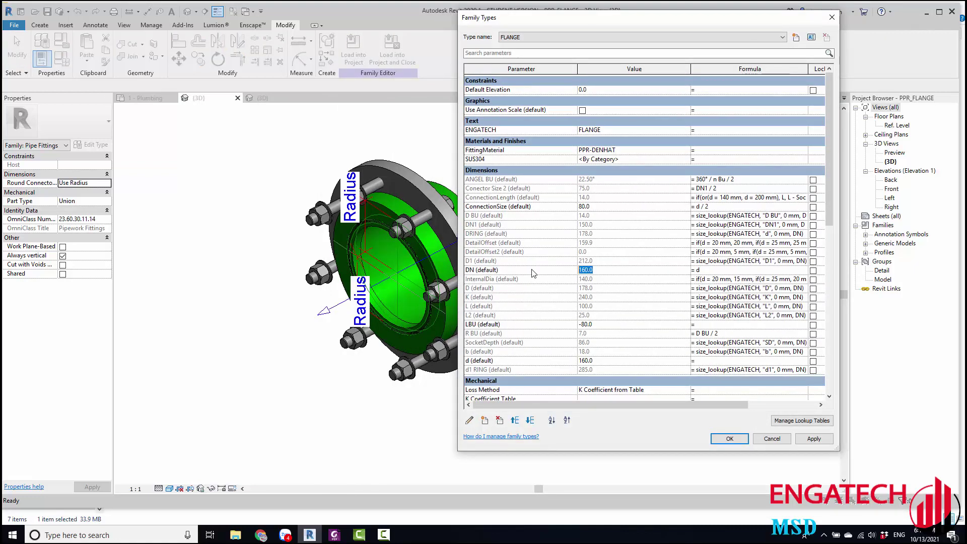
left_click(814, 439)
type("125")
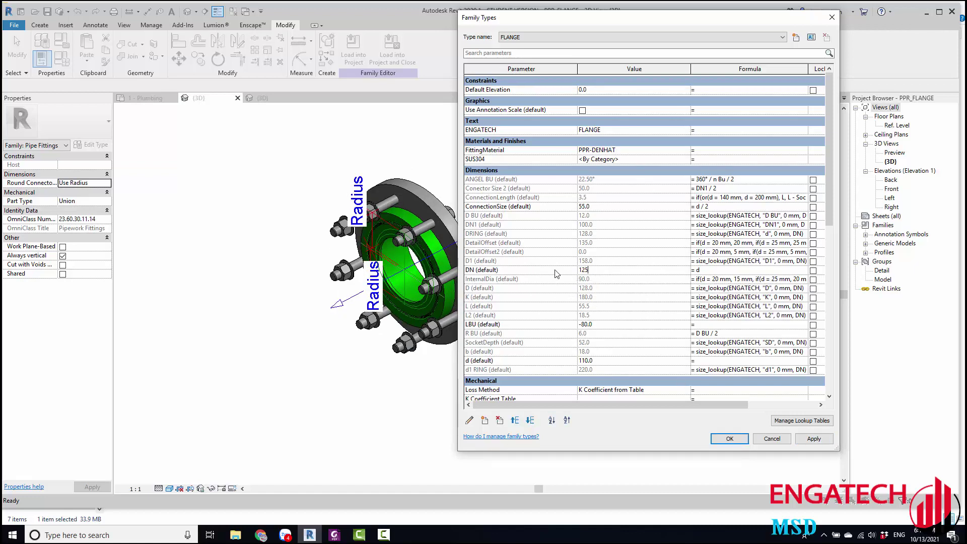
left_click(815, 439)
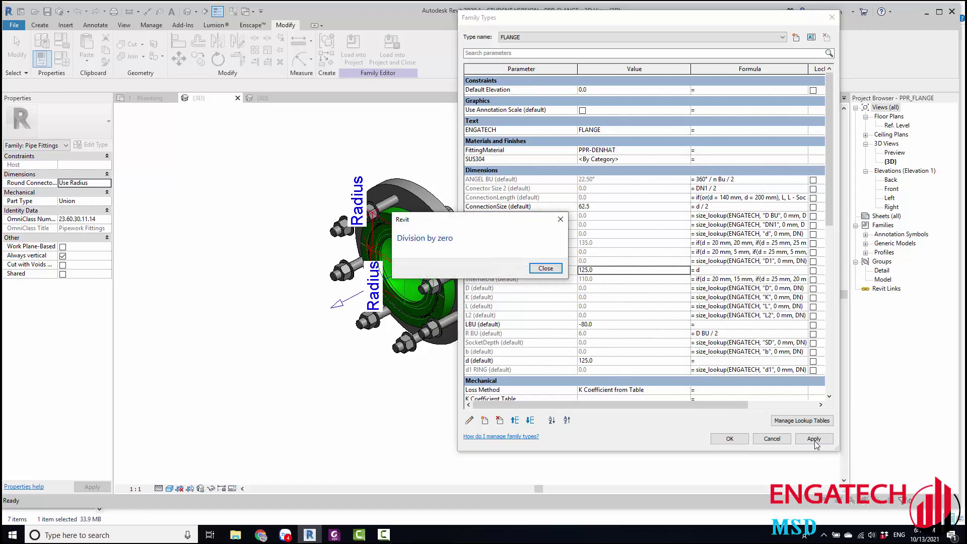
left_click(560, 220)
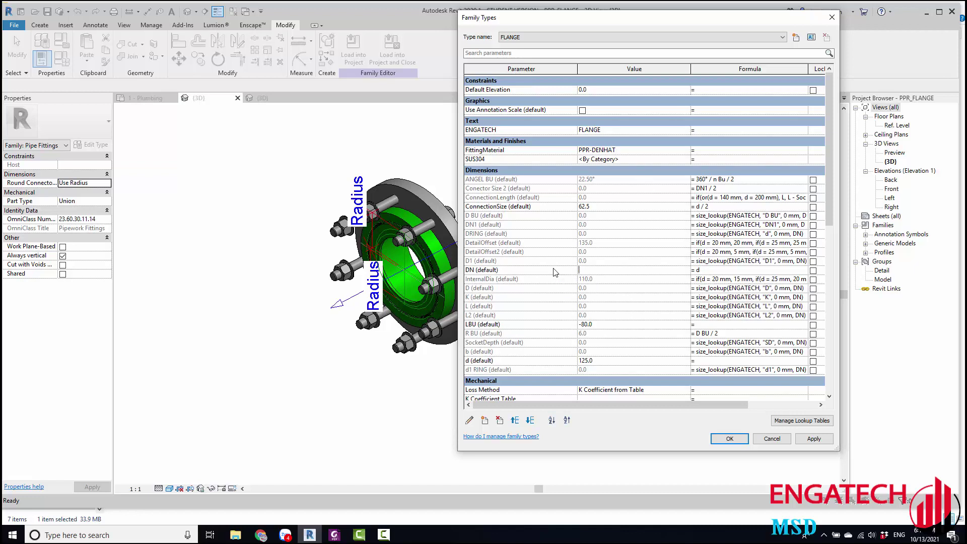
left_click(805, 440)
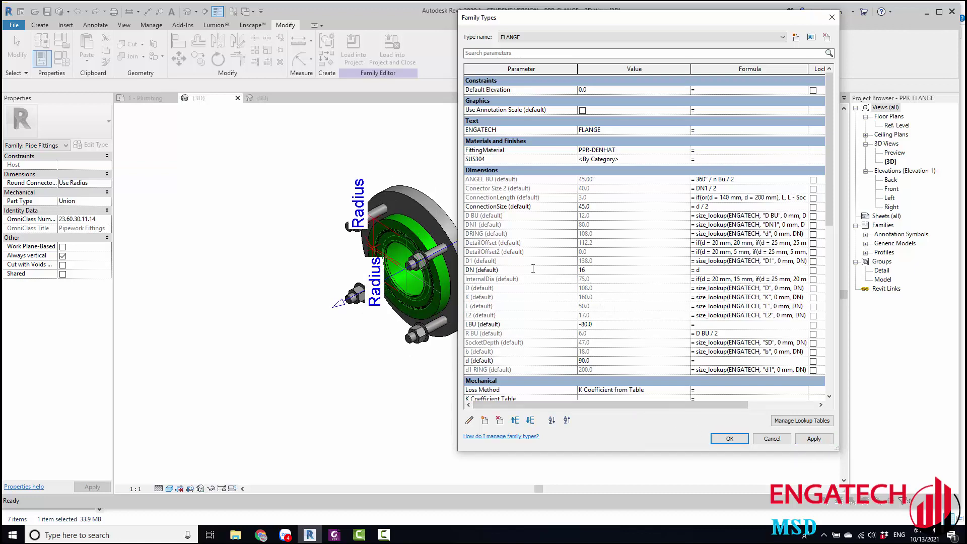
left_click(807, 439)
Step: Close Family Types and orbit the DN 160 flange to an oblique view
left_click(728, 439)
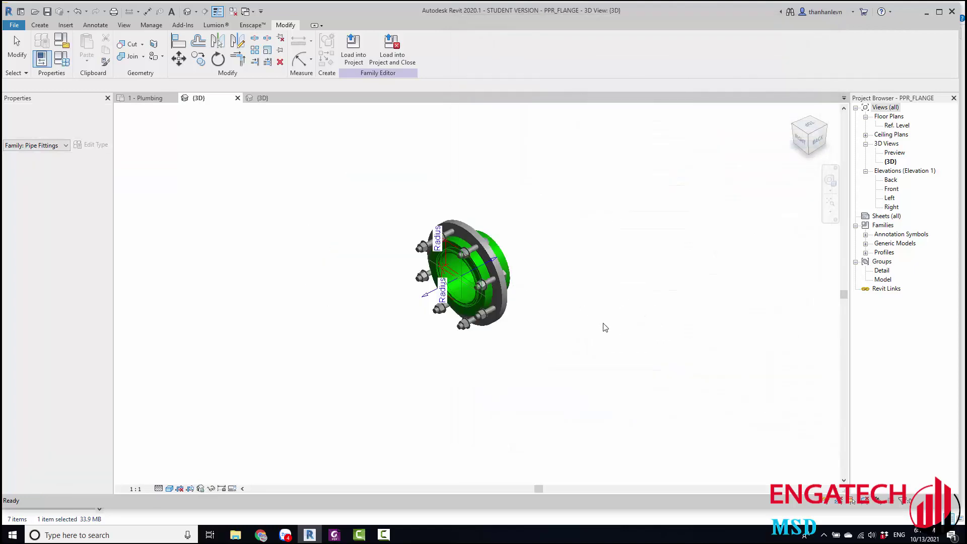
middle_click_drag(604, 328, 375, 302, "shift")
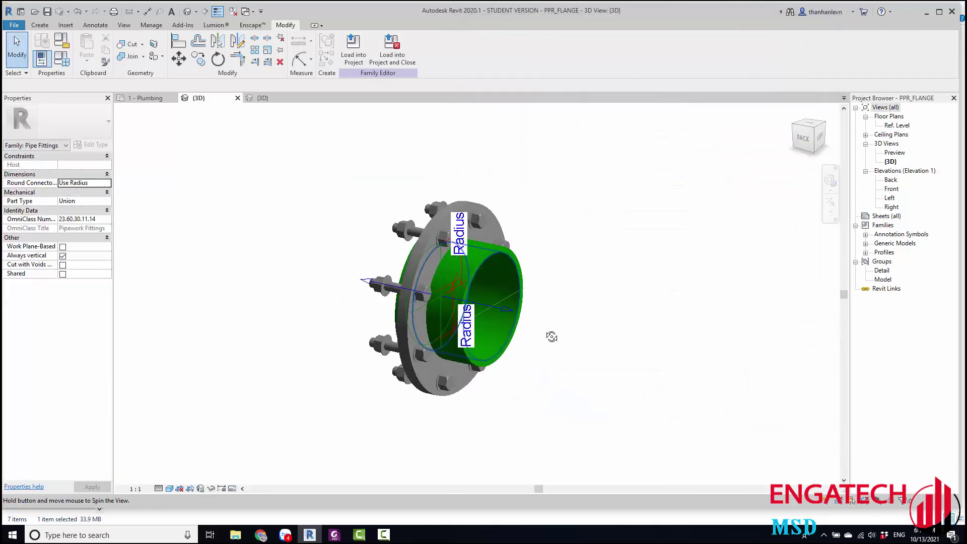
mouse_move(375, 301)
middle_mouse_down("shift")
mouse_move(352, 353)
mouse_move(357, 388)
mouse_move(509, 294)
mouse_move(494, 391)
mouse_move(388, 399)
mouse_move(401, 352)
middle_mouse_up("shift")
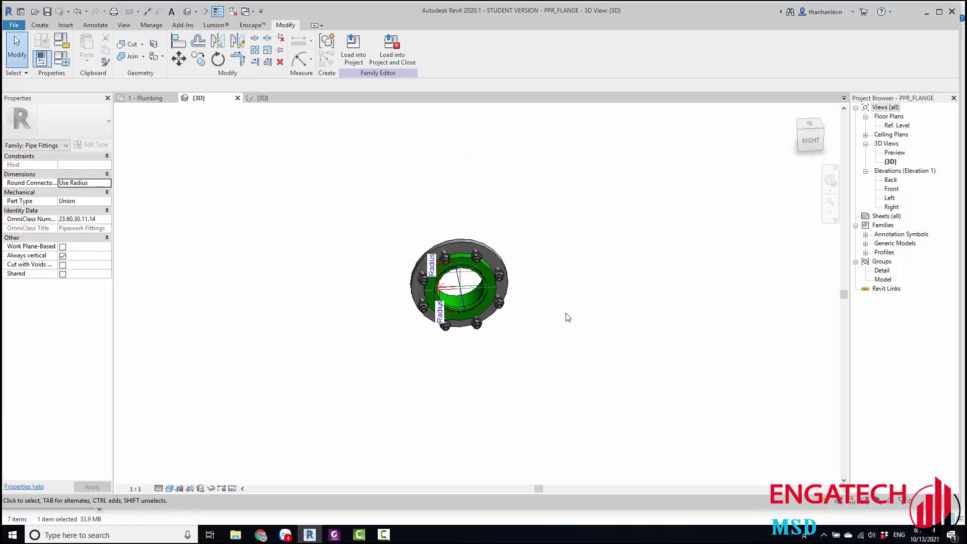
mouse_move(488, 371)
middle_mouse_down("shift")
mouse_move(475, 371)
mouse_move(488, 371)
middle_mouse_up("shift")
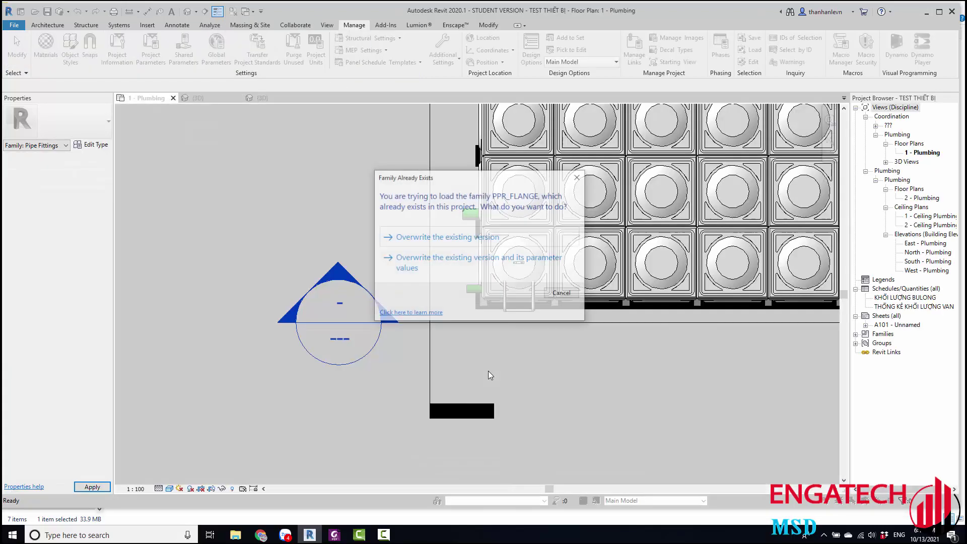
Step: Overwrite the existing PPR_FLANGE family in the project and zoom along the tank's lower edge
left_click(469, 261)
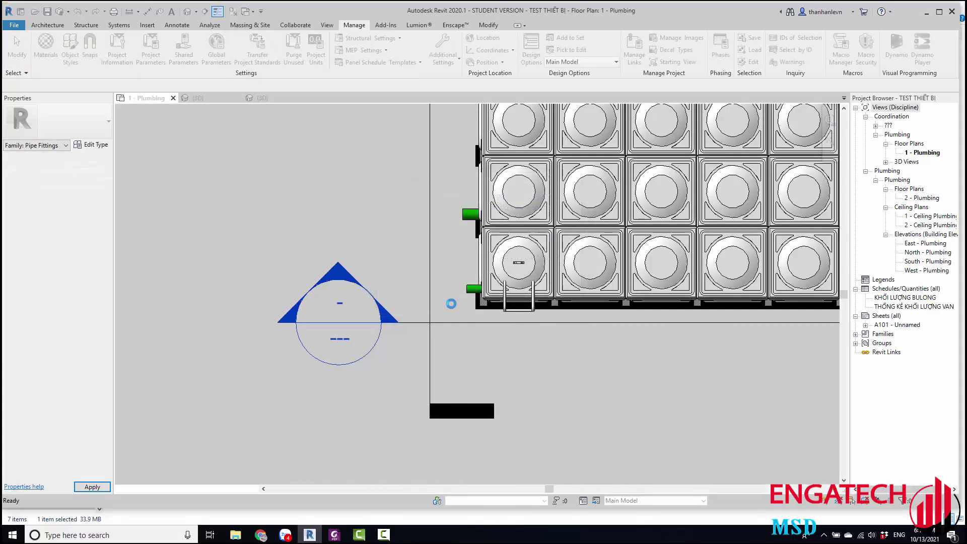
scroll(451, 304, "up", 5)
scroll(452, 305, "down", 3)
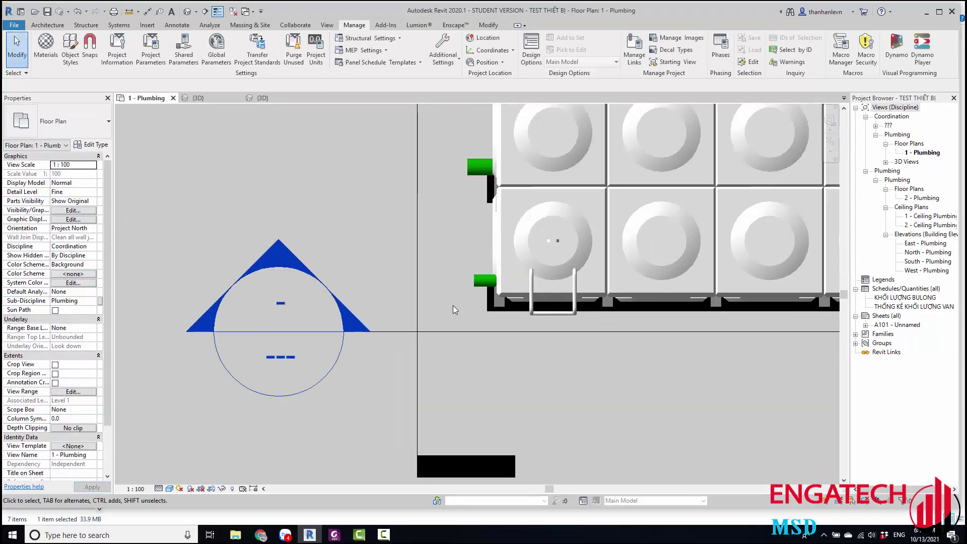
scroll(456, 309, "down", 1)
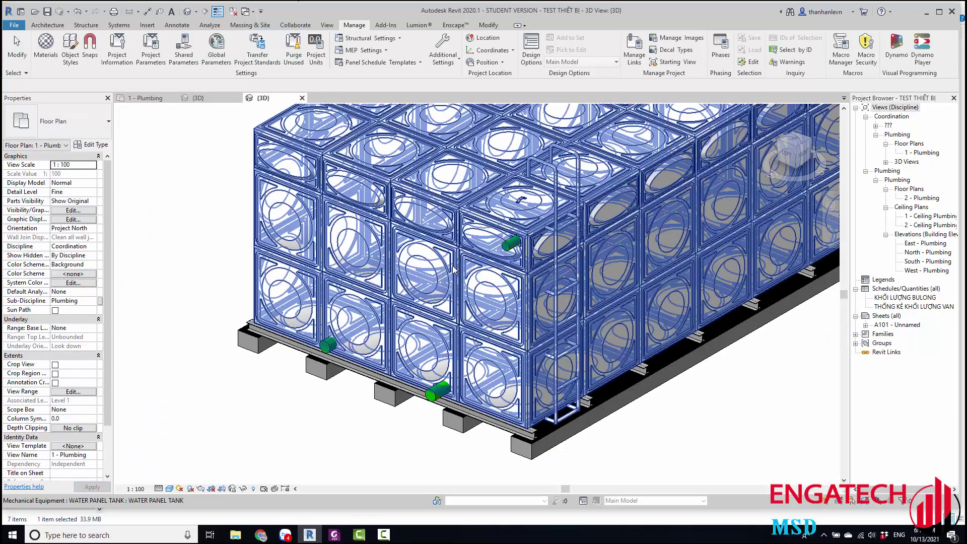
scroll(453, 282, "down", 2)
scroll(453, 282, "up", 5)
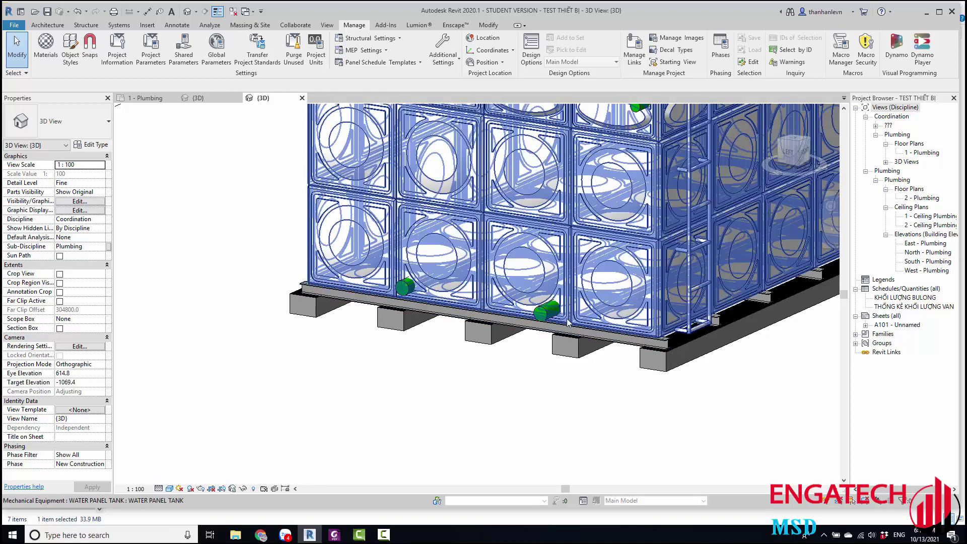
scroll(546, 311, "down", 3)
scroll(453, 282, "up", 2)
scroll(443, 274, "up", 1)
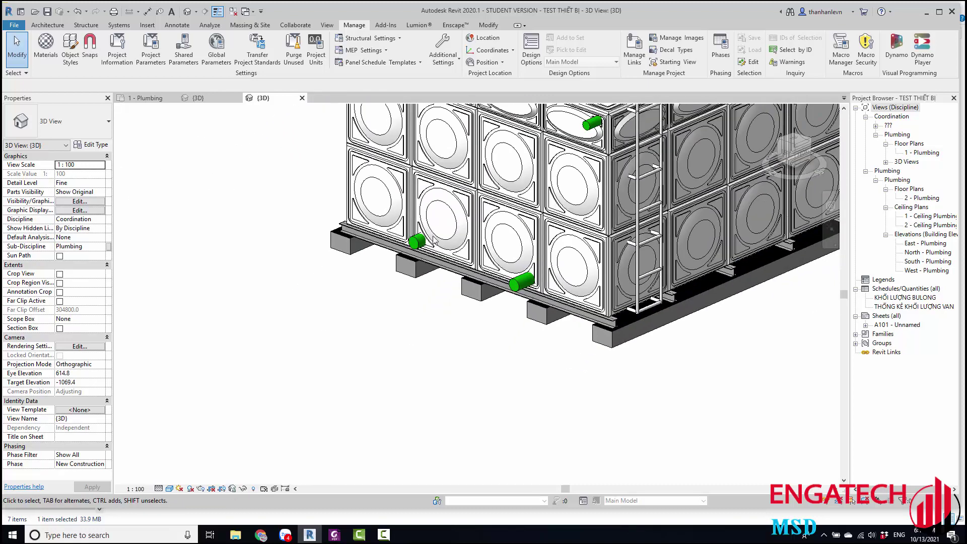
scroll(443, 274, "down", 2)
scroll(442, 275, "up", 1)
scroll(453, 267, "up", 2)
scroll(544, 303, "down", 3)
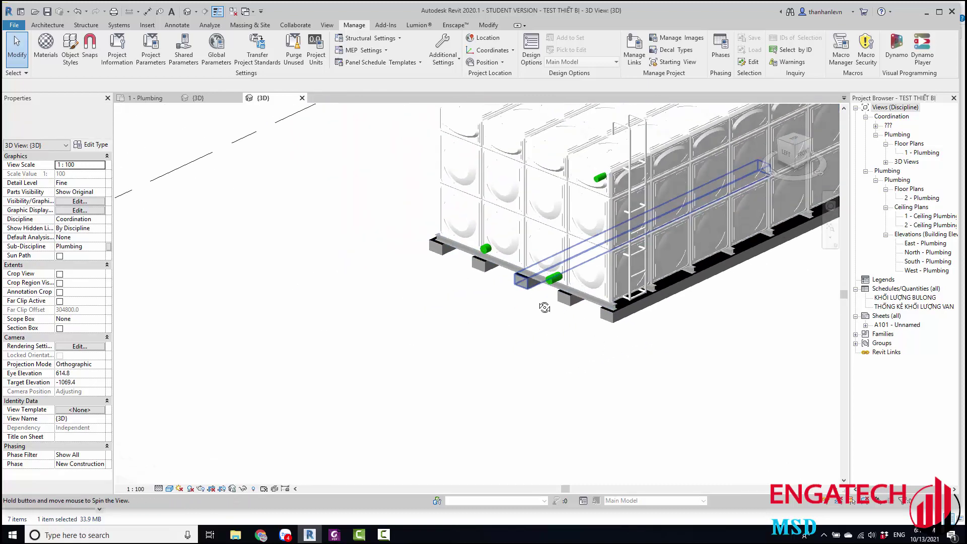
scroll(496, 237, "up", 3)
scroll(536, 255, "up", 2)
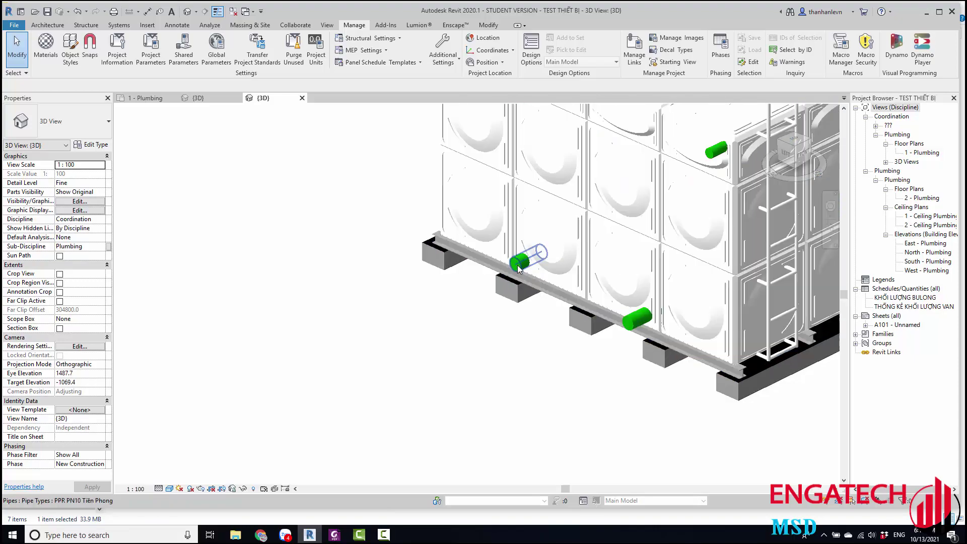
scroll(536, 255, "up", 2)
mouse_move(535, 255)
middle_mouse_down()
mouse_move(450, 358)
mouse_move(345, 400)
middle_mouse_up()
scroll(356, 339, "down", 1)
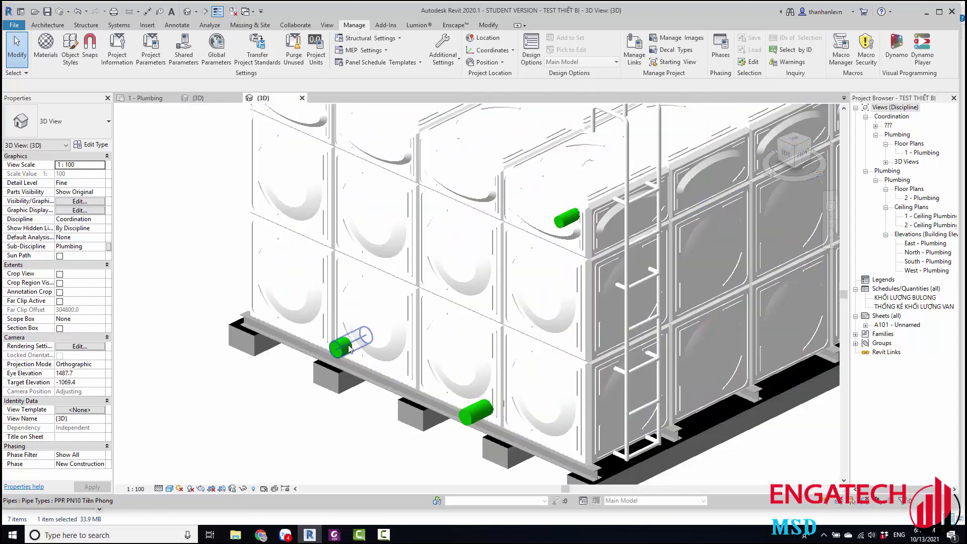
scroll(335, 352, "up", 2)
Step: Select and inspect the green pipe stub on the tank
left_click(335, 353)
middle_click_drag(365, 365, 418, 318)
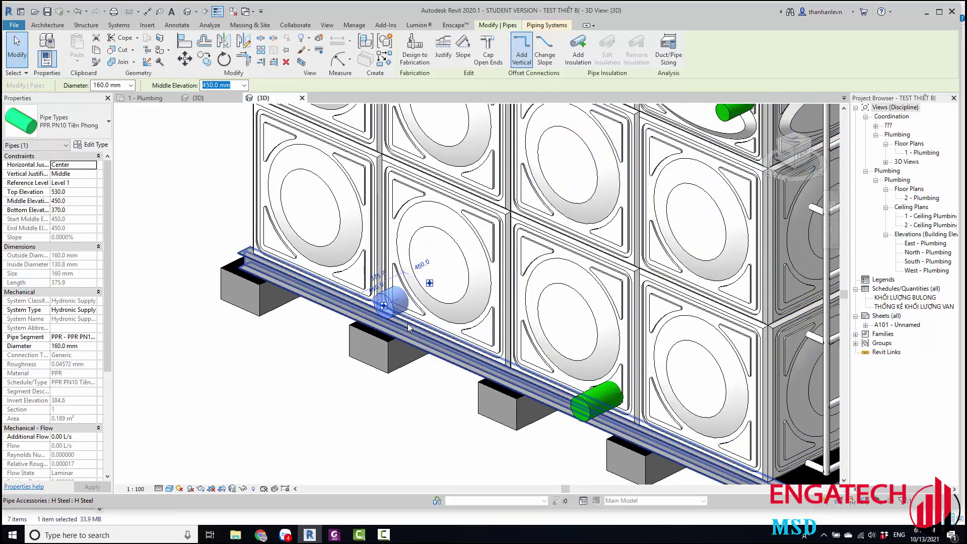
key("Escape")
scroll(409, 327, "down", 3)
scroll(328, 372, "up", 2)
scroll(403, 315, "up", 1)
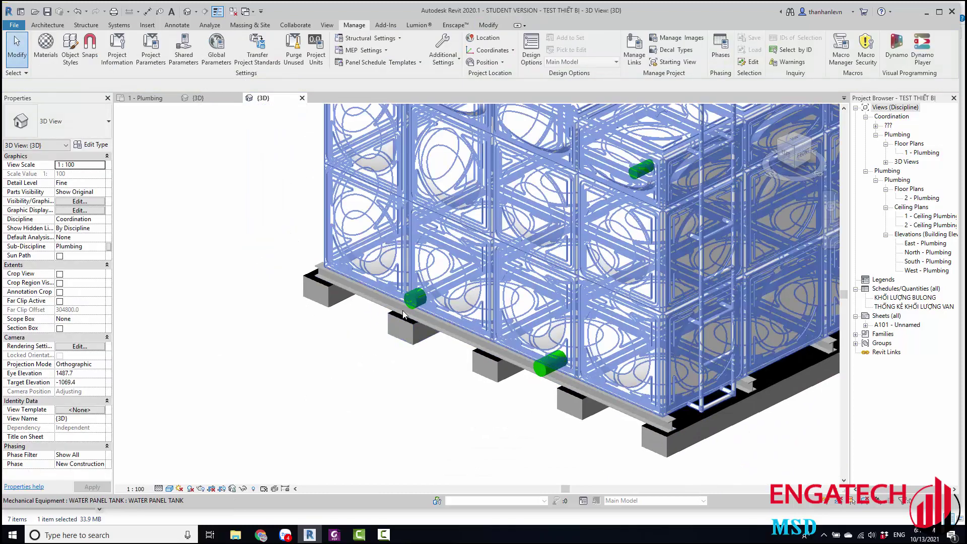
scroll(403, 315, "up", 1)
scroll(403, 314, "down", 2)
scroll(403, 315, "up", 1)
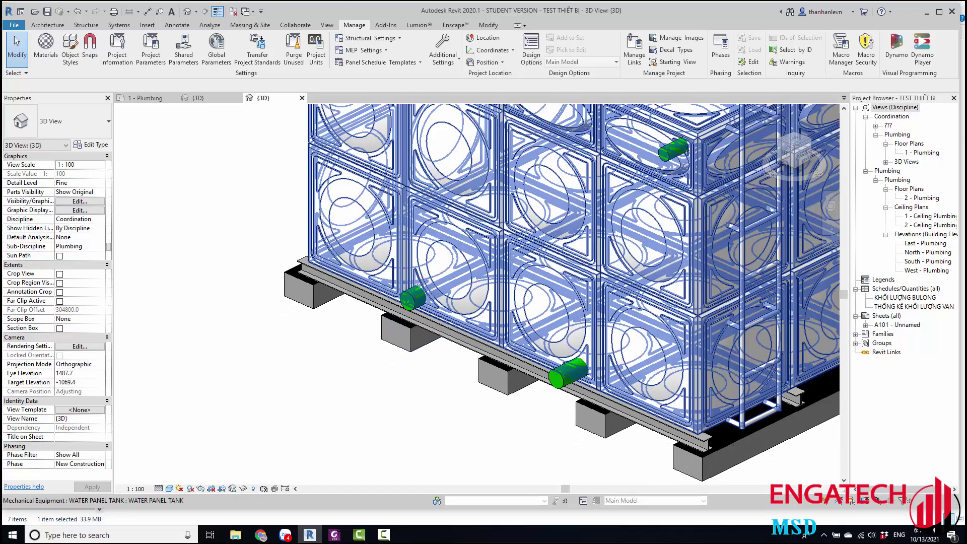
scroll(363, 474, "down", 1)
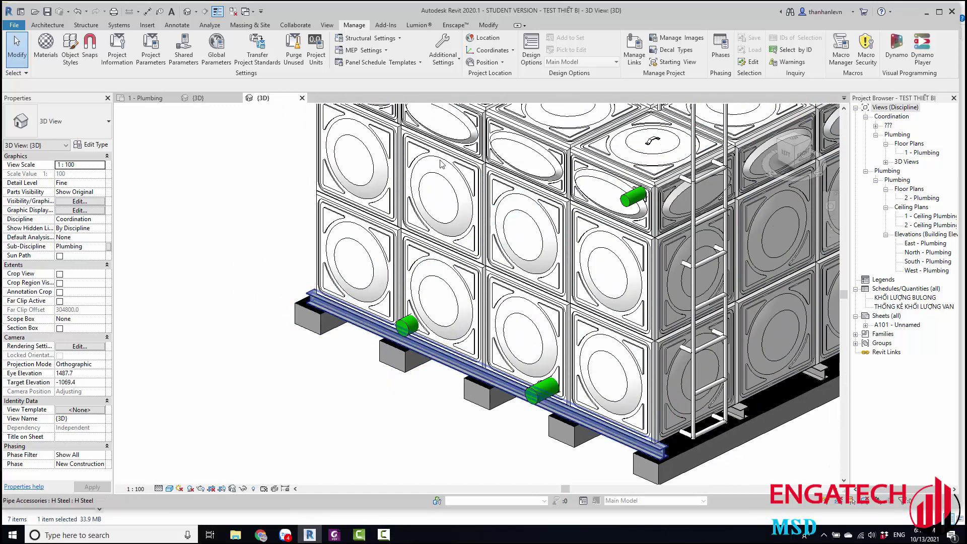
Step: Reload the flange family into the project and frame the tank's lower outlets in the Default 3D View
left_click(198, 98)
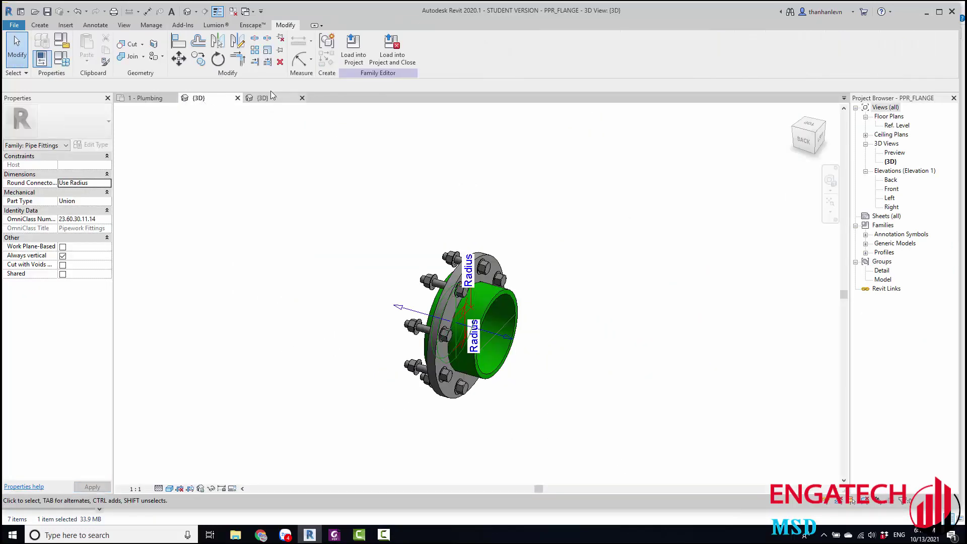
left_click(359, 57)
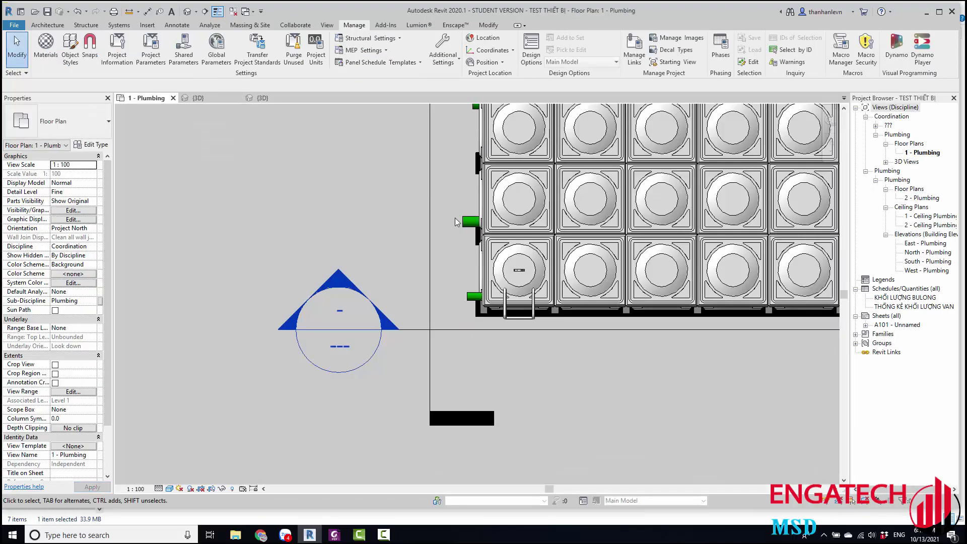
left_click(186, 14)
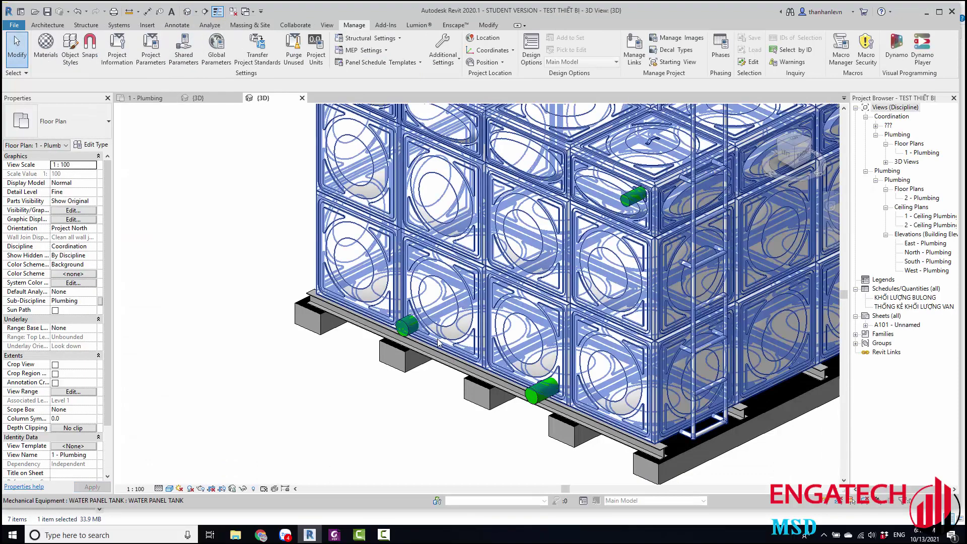
scroll(380, 348, "up", 5)
middle_click_drag(380, 347, 371, 366)
scroll(362, 357, "down", 1)
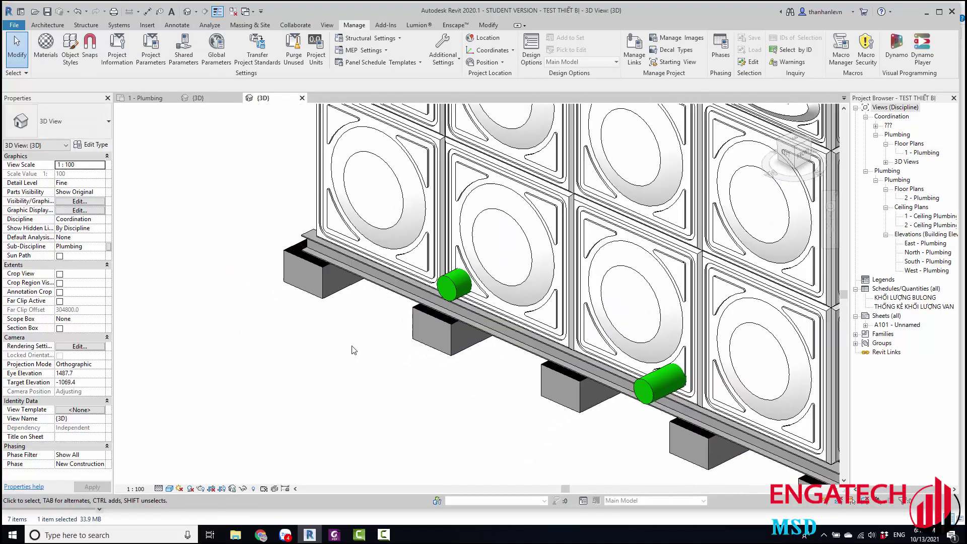
Step: Browse the pipe accessory types, then cancel the accessory placement
key("a")
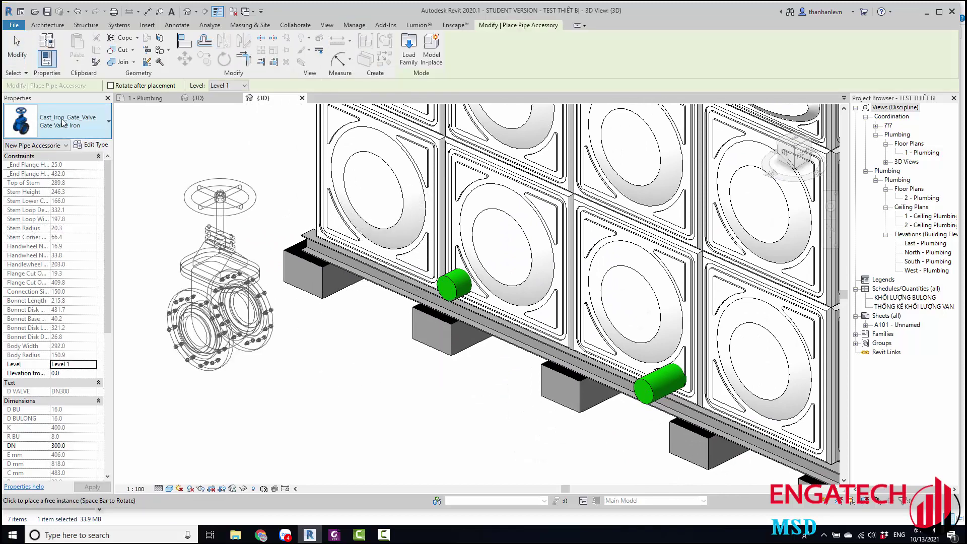
left_click(60, 121)
scroll(62, 193, "down", 3)
scroll(56, 210, "down", 2)
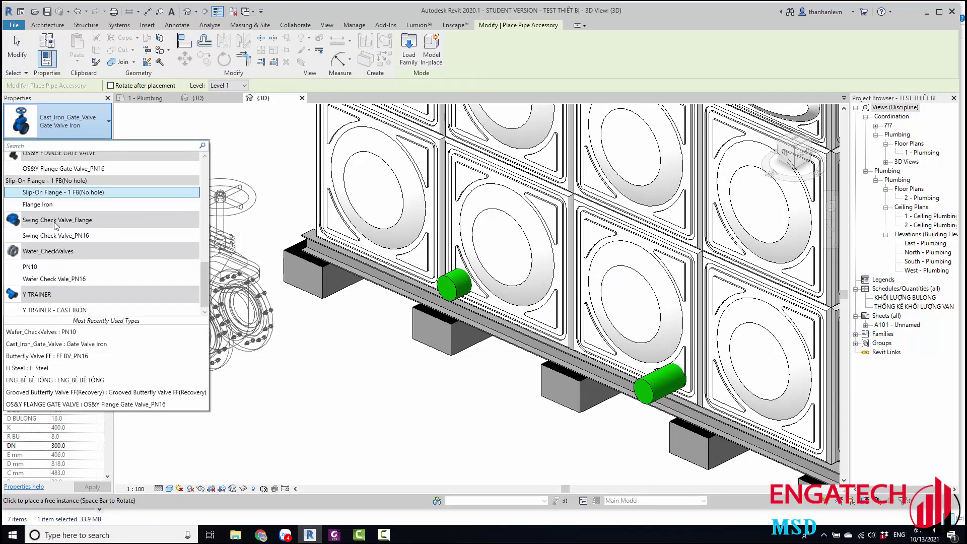
scroll(57, 234, "down", 3)
scroll(57, 235, "up", 10)
scroll(57, 234, "down", 2)
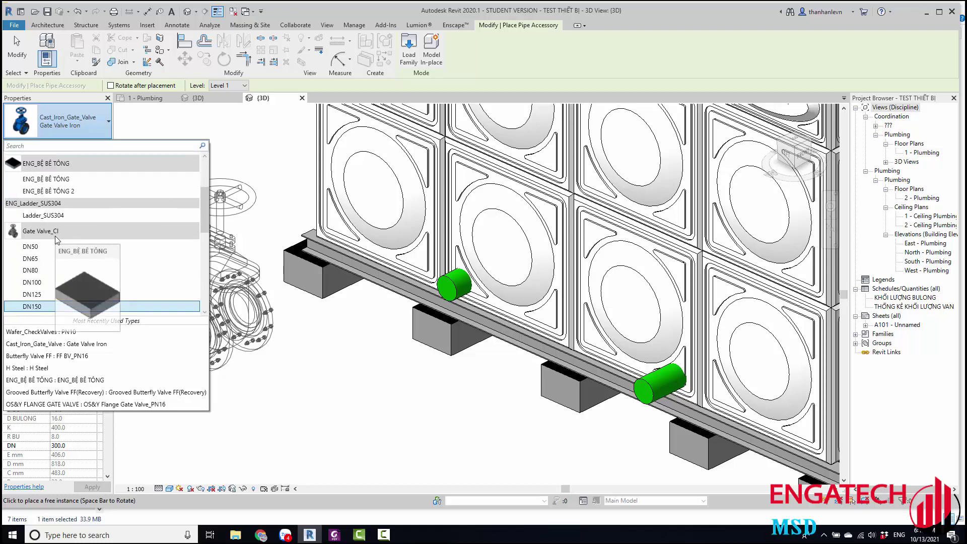
scroll(56, 242, "down", 3)
scroll(54, 247, "down", 3)
scroll(53, 255, "down", 2)
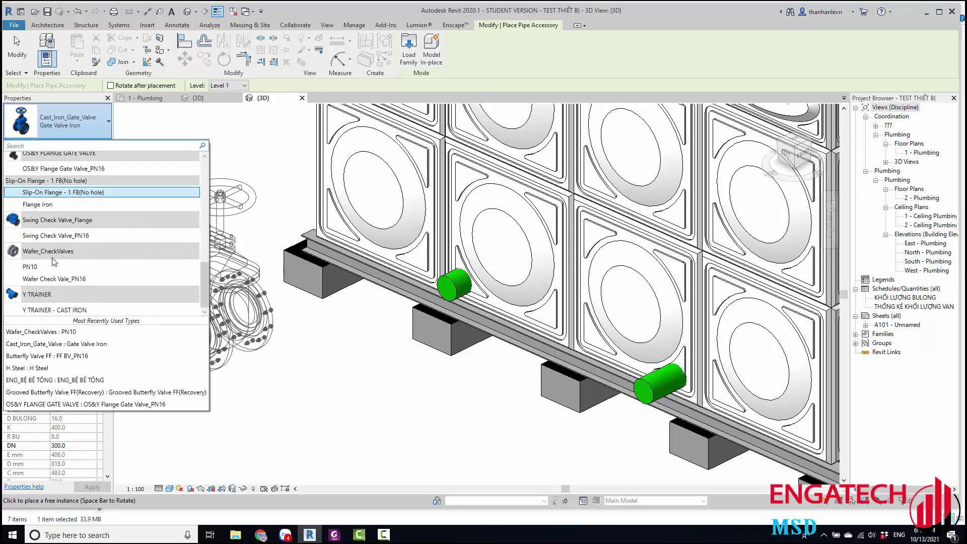
left_click(54, 263)
key("Escape")
key("Escape")
Step: Place a PPR_FLANGE : FLANGE fitting on the tank's lower outlet stub
key("f")
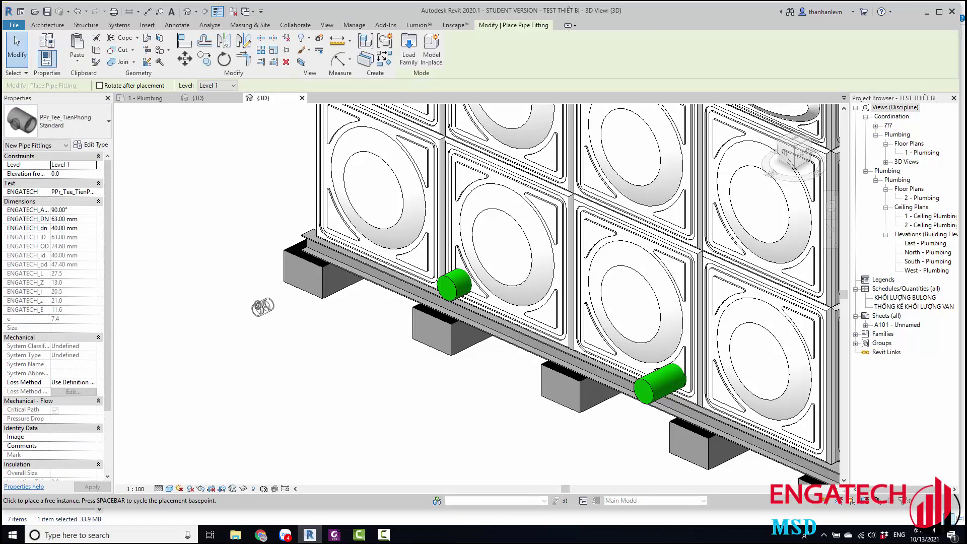
left_click(65, 123)
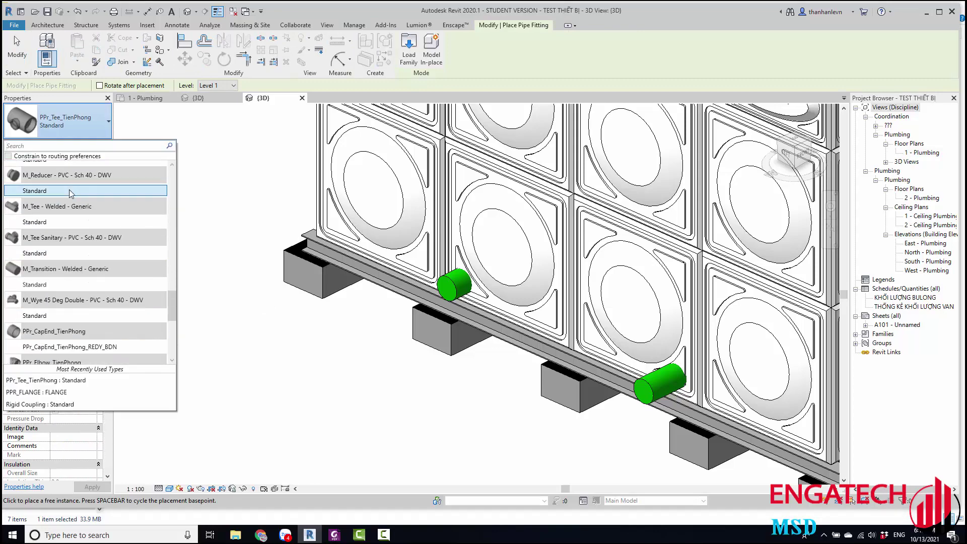
left_click(65, 289)
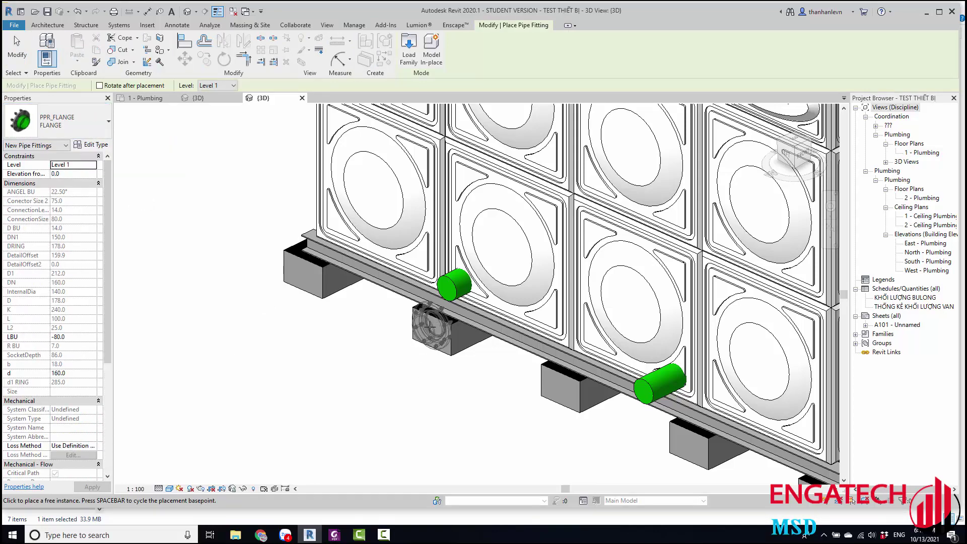
scroll(428, 327, "up", 3)
scroll(453, 292, "up", 2)
left_click(471, 251)
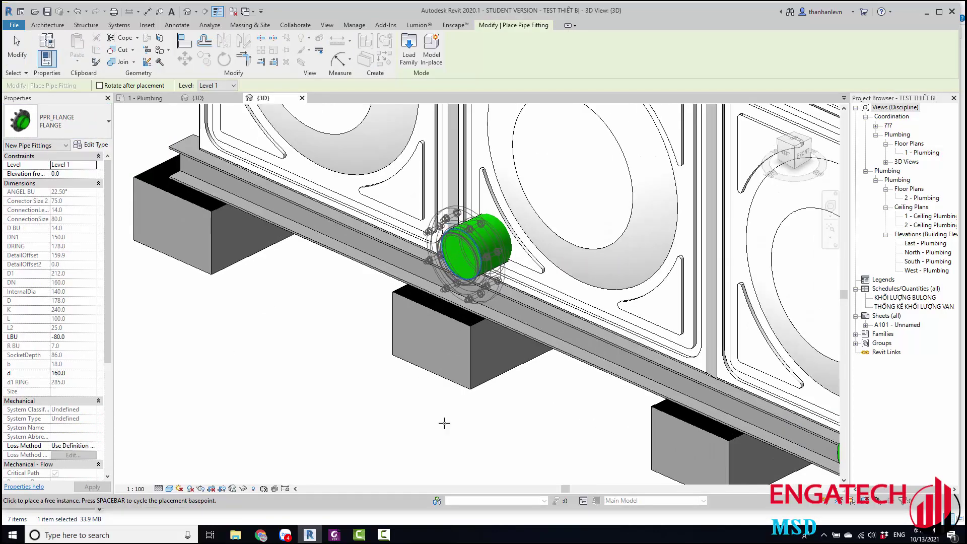
left_click(437, 303)
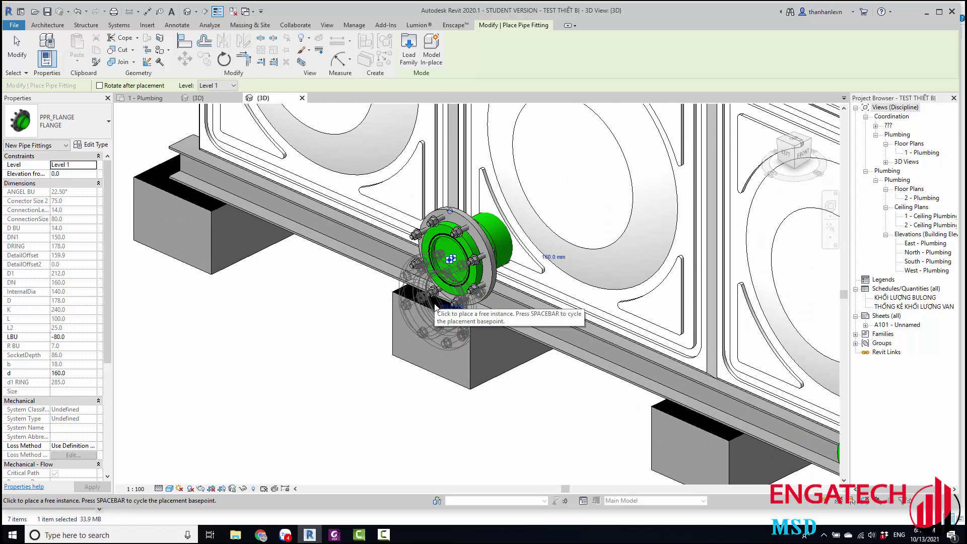
scroll(428, 352, "down", 2)
key("Escape")
key("Escape")
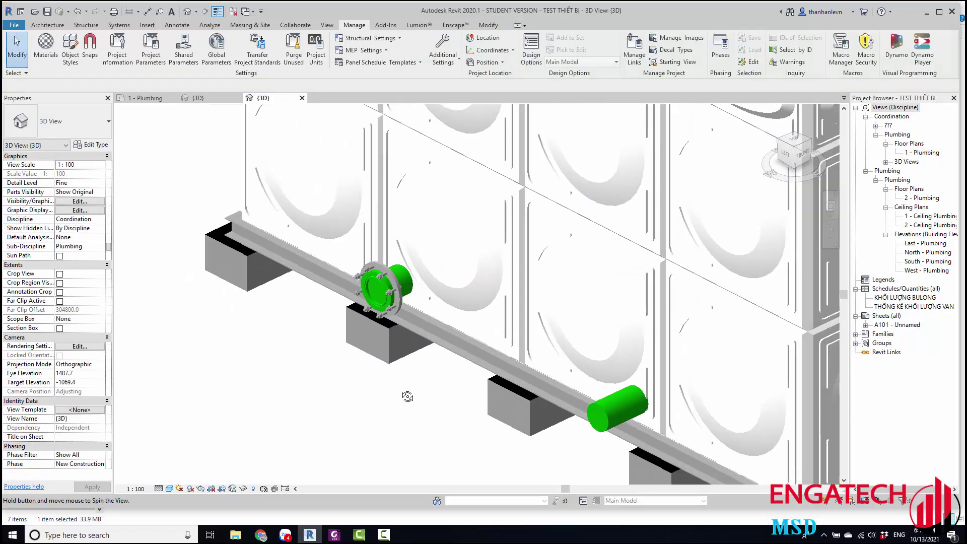
Step: Select the placed flange and orbit around the tank to check its fit
scroll(421, 361, "up", 3)
scroll(448, 341, "up", 2)
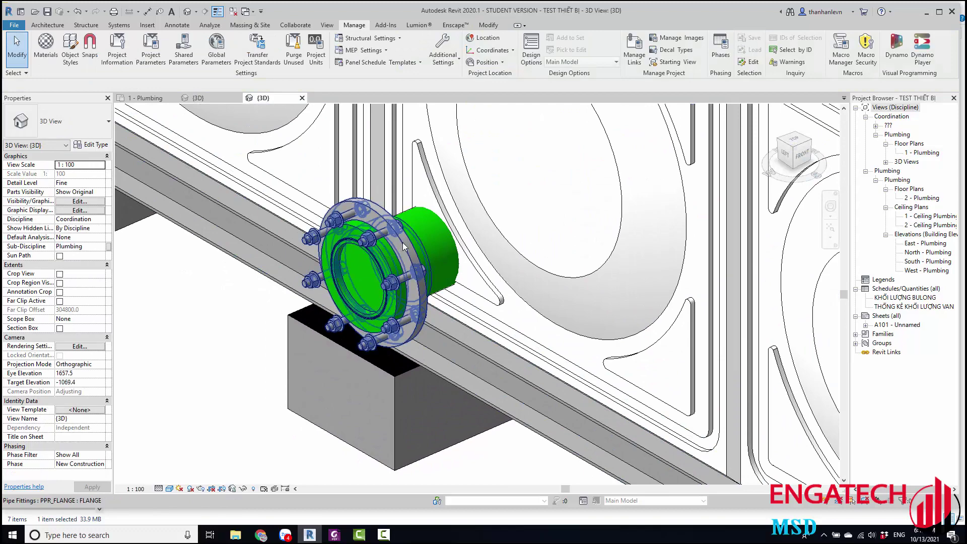
left_click(403, 250)
scroll(367, 284, "down", 2)
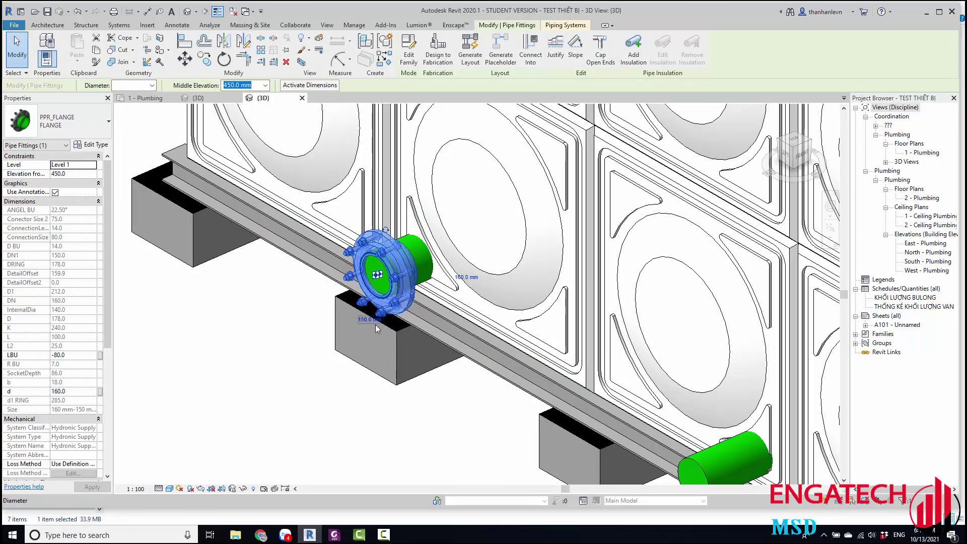
scroll(375, 324, "up", 2)
scroll(398, 360, "up", 1)
key("Escape")
scroll(398, 359, "down", 3)
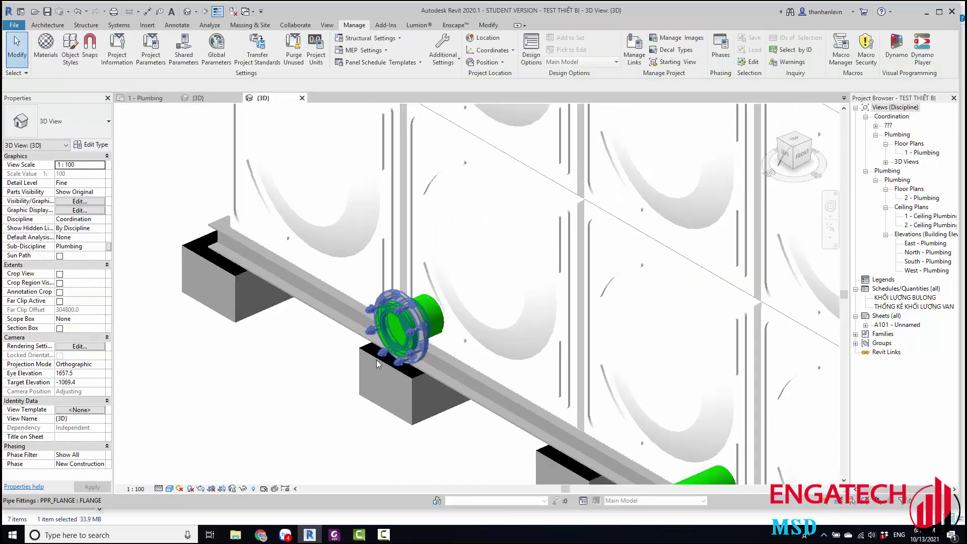
mouse_move(376, 359)
middle_mouse_down("shift")
mouse_move(514, 424)
mouse_move(281, 438)
middle_mouse_up("shift")
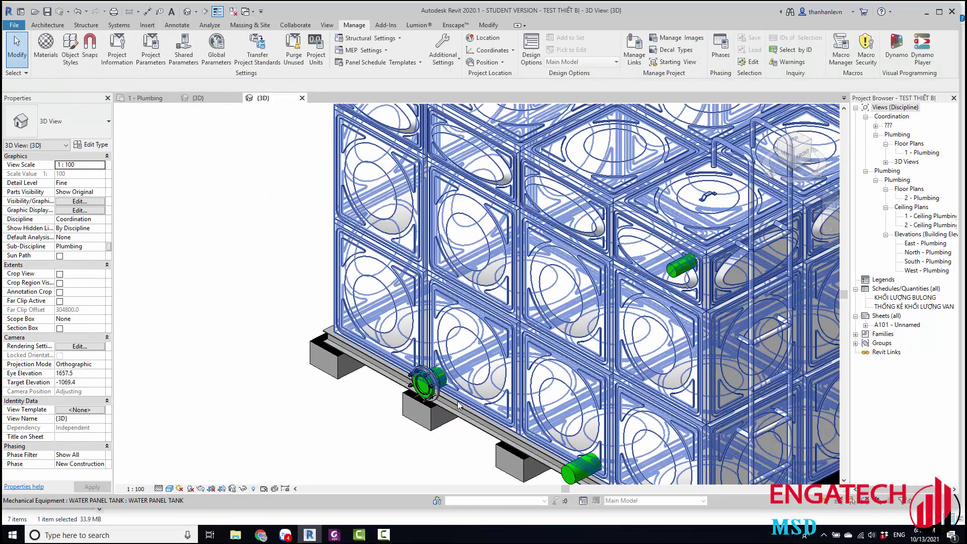
scroll(280, 438, "up", 3)
middle_click_drag(330, 394, 324, 401, "shift")
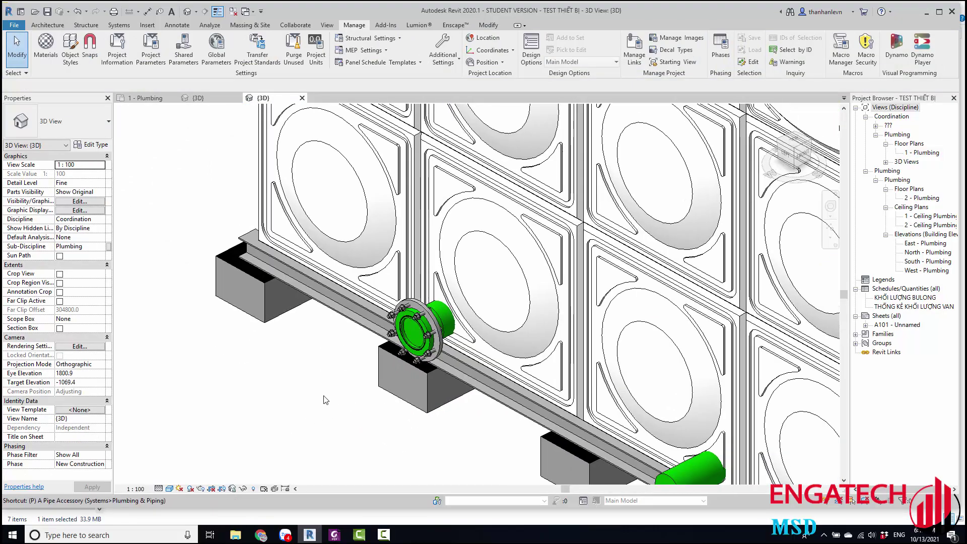
key("a")
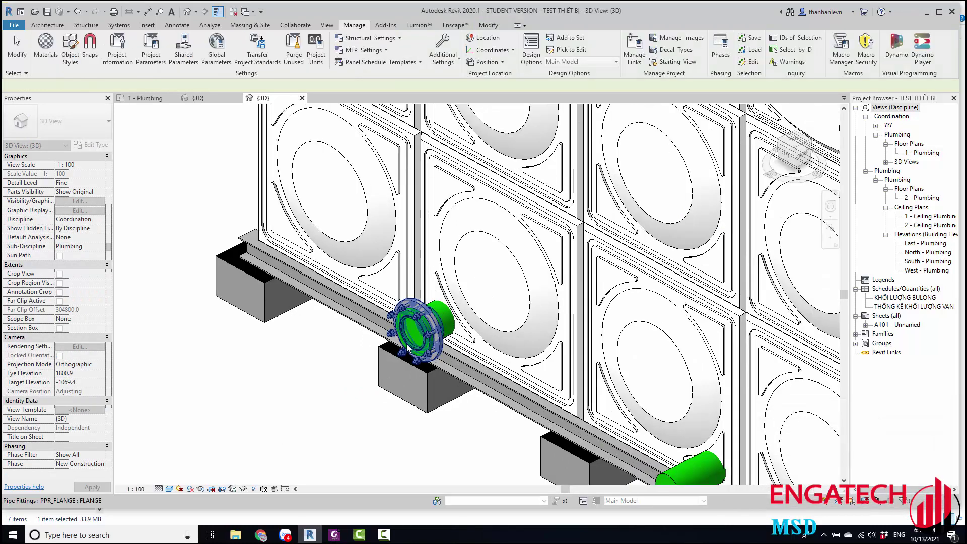
key("a")
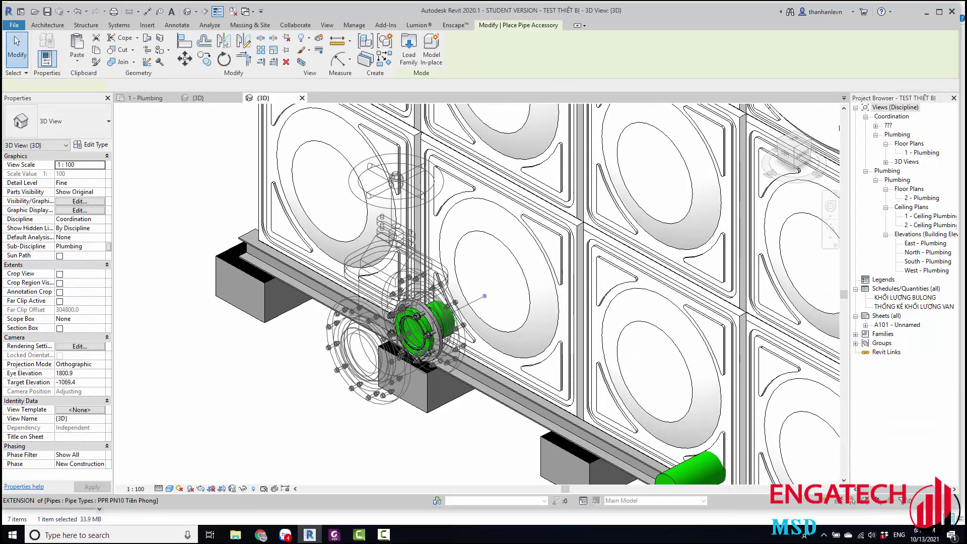
Step: Attach a DN150 Cast_Iron_Gate_Valve to the outlet flange and review its properties
left_click(391, 368)
key("Escape")
key("Escape")
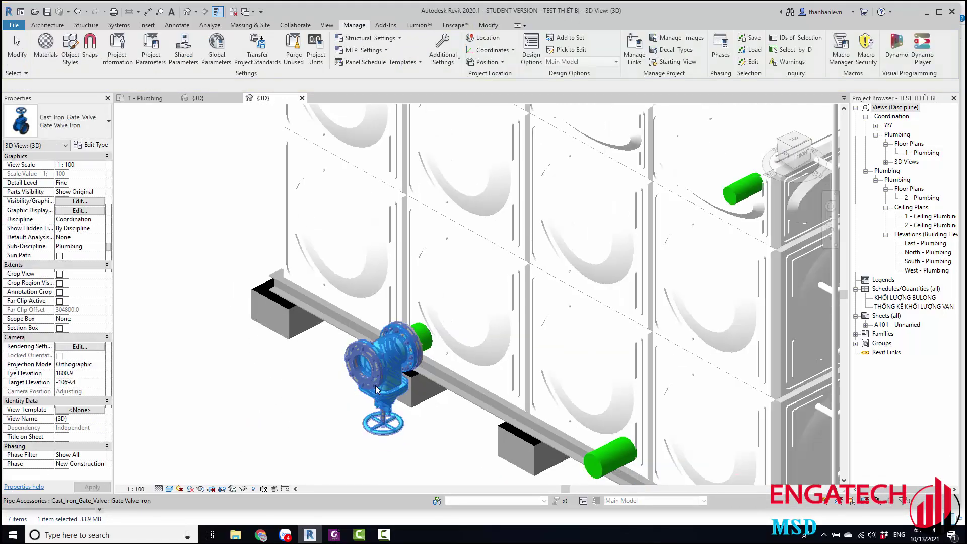
scroll(377, 389, "up", 2)
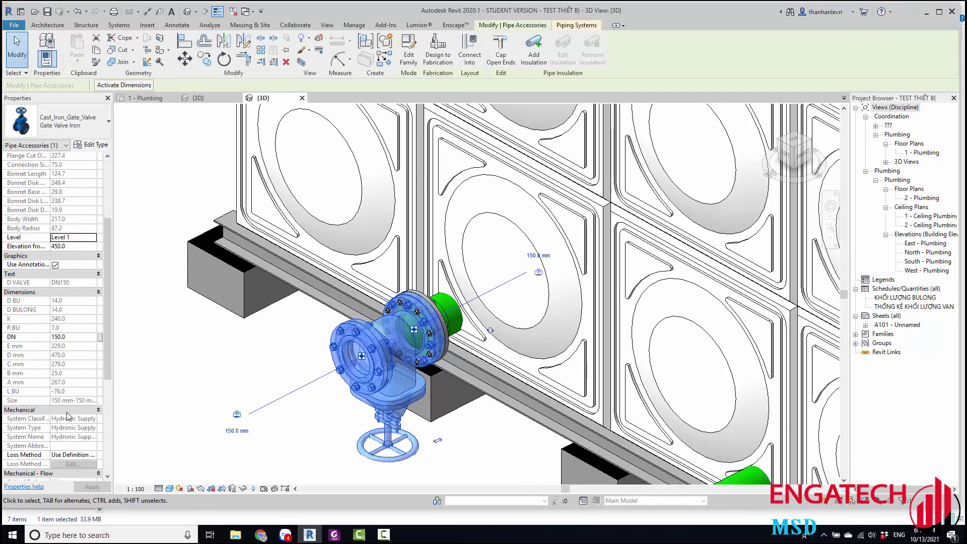
scroll(69, 416, "down", 4)
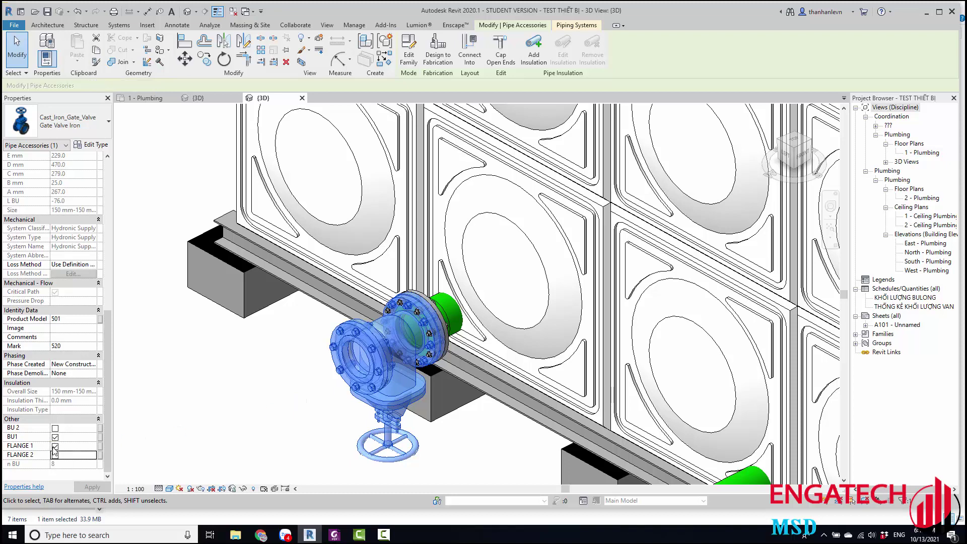
key("Escape")
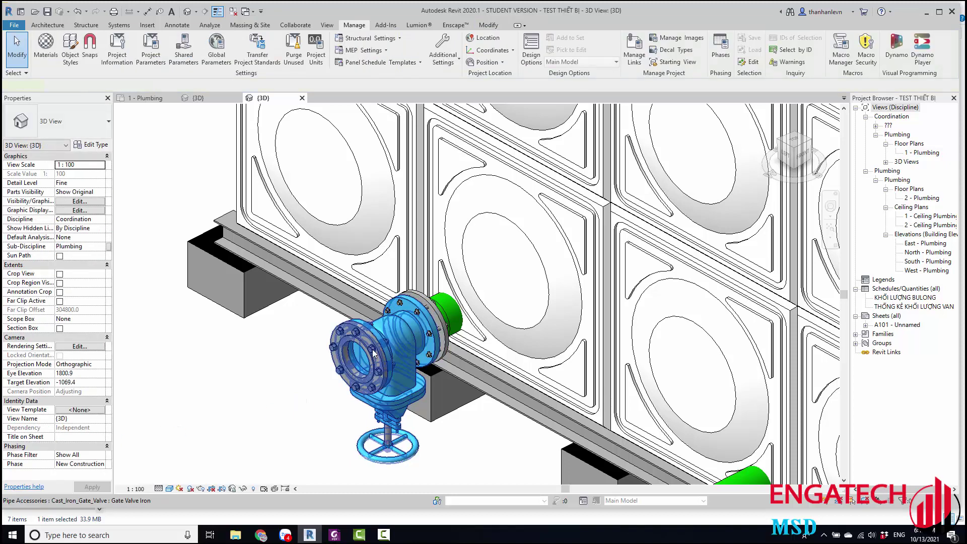
left_click(374, 354)
scroll(59, 411, "down", 5)
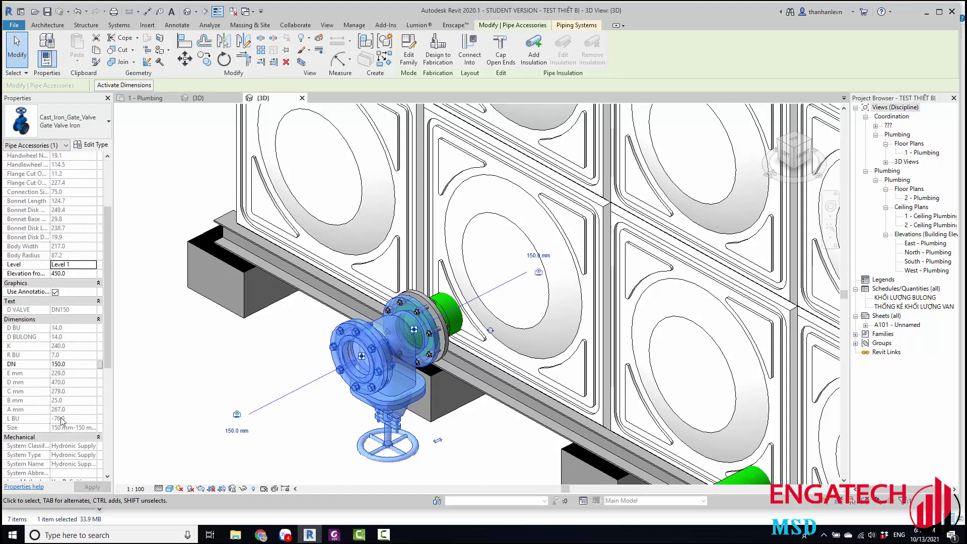
scroll(62, 424, "down", 5)
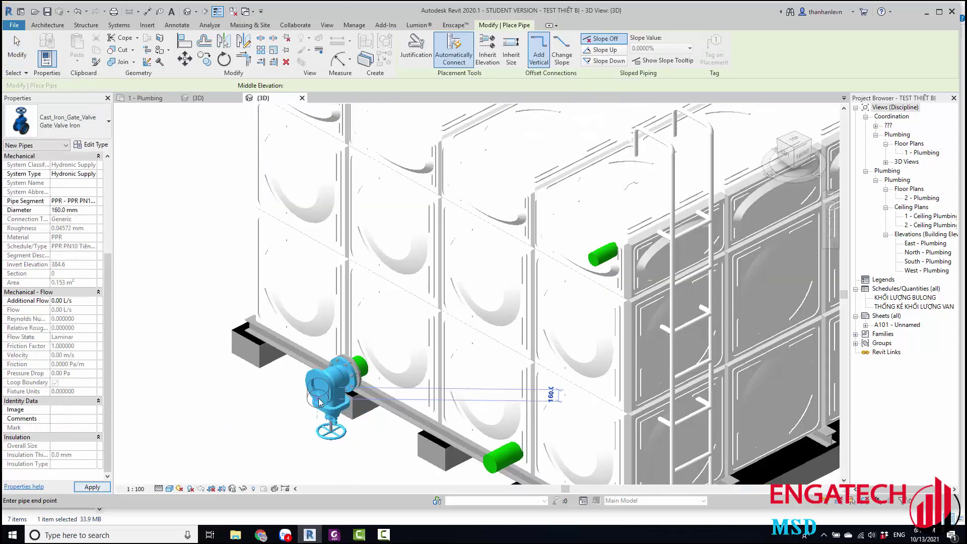
Step: Place a second PPR_FLANGE on the gate valve's open outlet using Create Similar
left_click(445, 300)
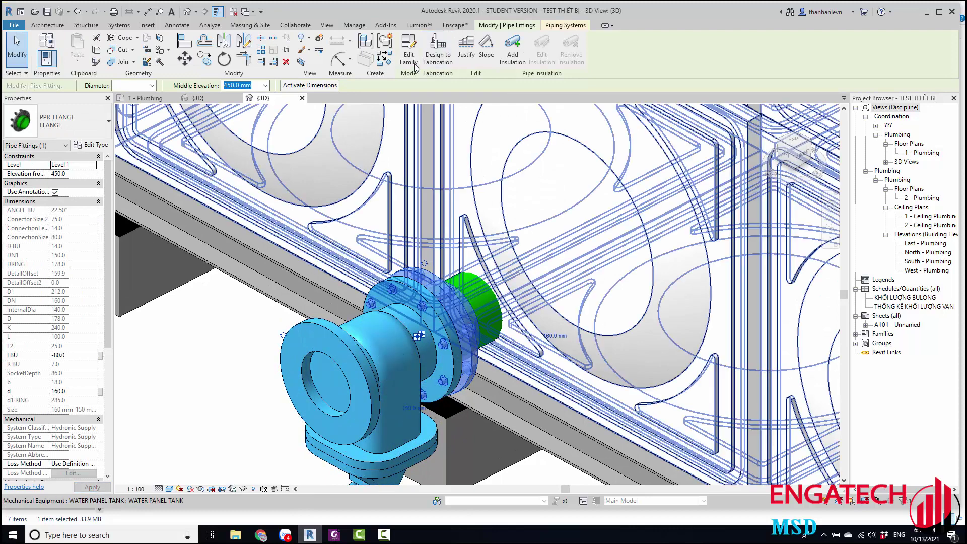
left_click(388, 64)
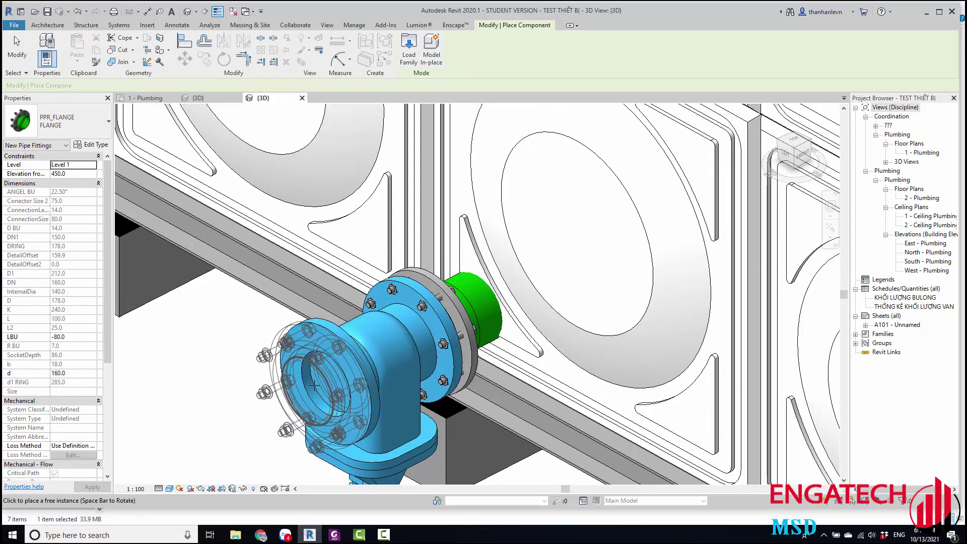
left_click(298, 396)
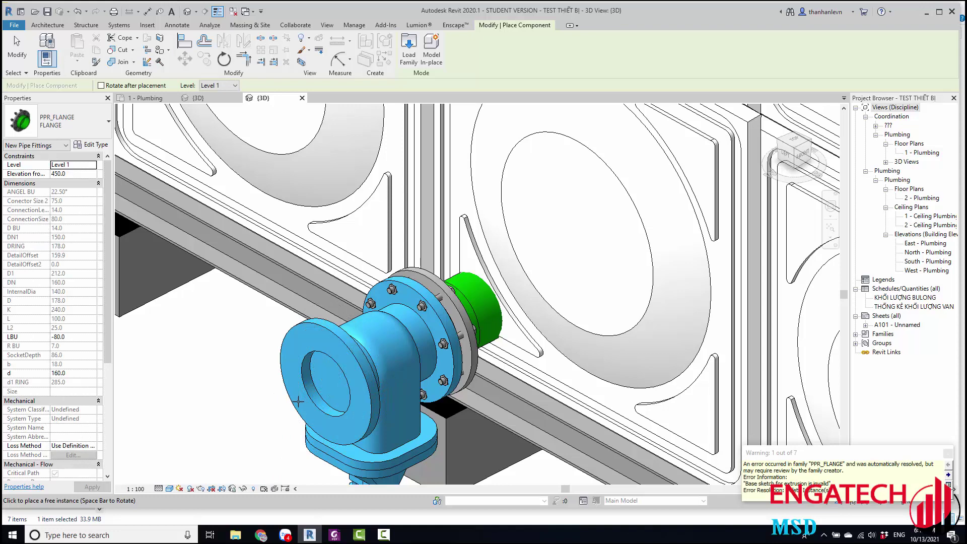
middle_click_drag(297, 401, 326, 393, "shift")
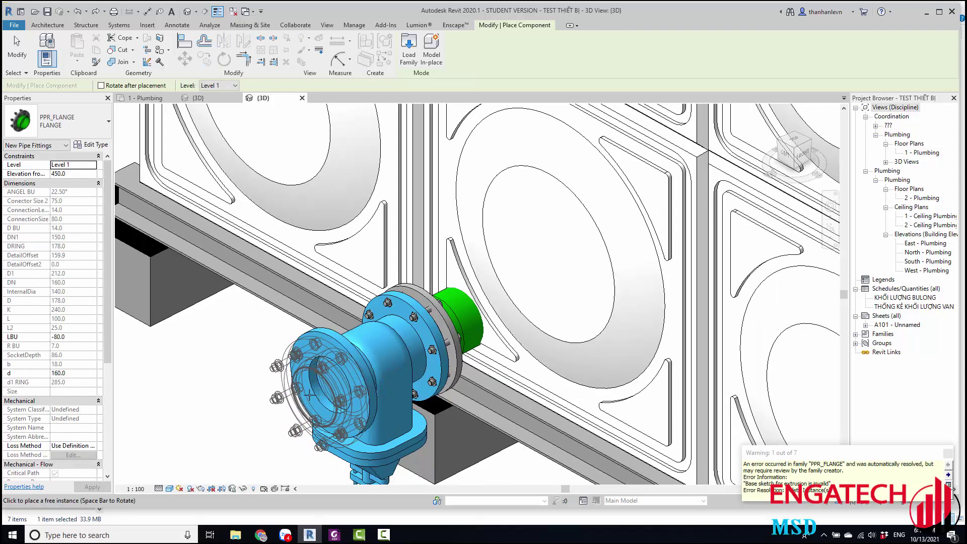
scroll(326, 393, "down", 5)
middle_click_drag(419, 420, 381, 218)
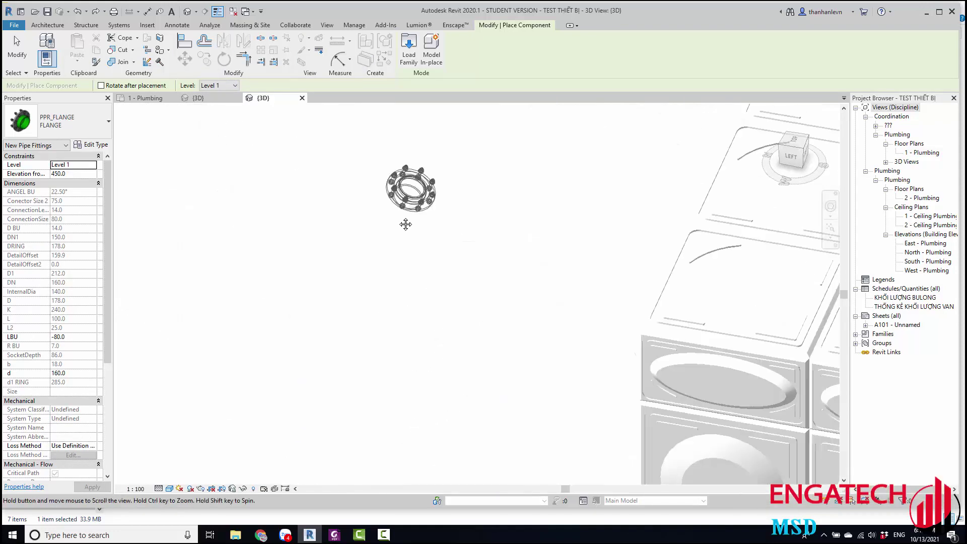
scroll(382, 217, "down", 2)
scroll(534, 383, "up", 5)
scroll(548, 403, "up", 2)
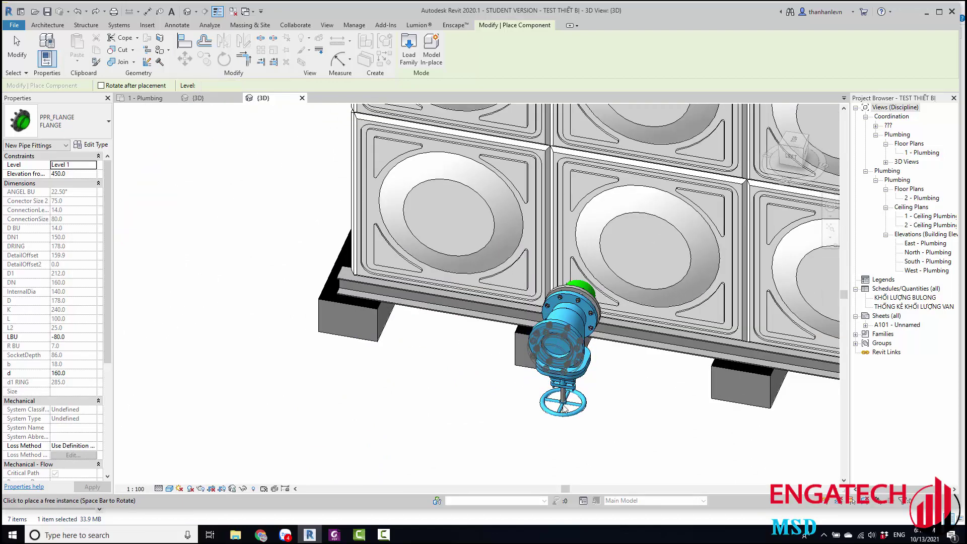
key("Escape")
Step: Orbit and zoom the 3D view to check the new flange on the valve
mouse_move(552, 346)
middle_mouse_down("shift")
mouse_move(496, 533)
mouse_move(418, 451)
middle_mouse_up("shift")
scroll(418, 451, "up", 3)
scroll(344, 392, "up", 3)
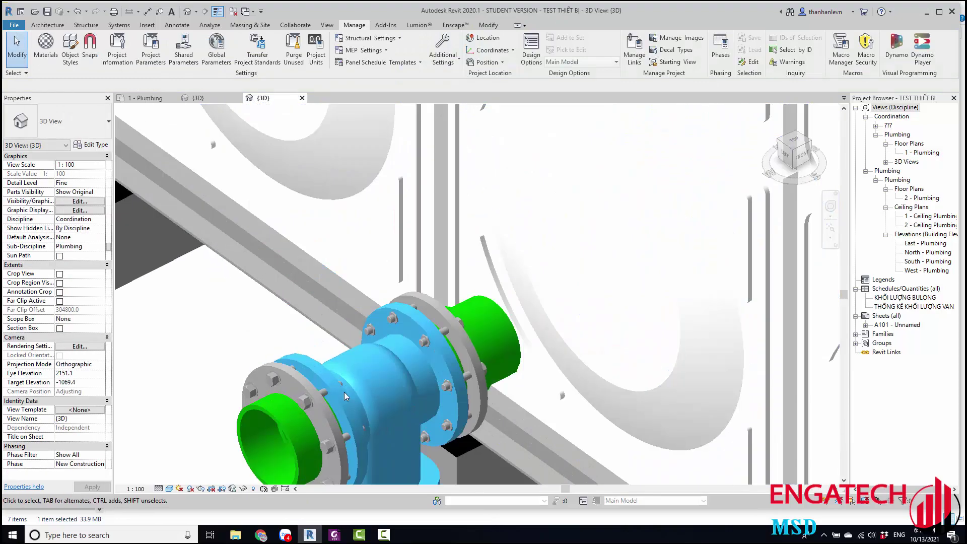
scroll(357, 421, "up", 2)
scroll(379, 287, "down", 2)
scroll(379, 287, "down", 3)
scroll(367, 322, "down", 3)
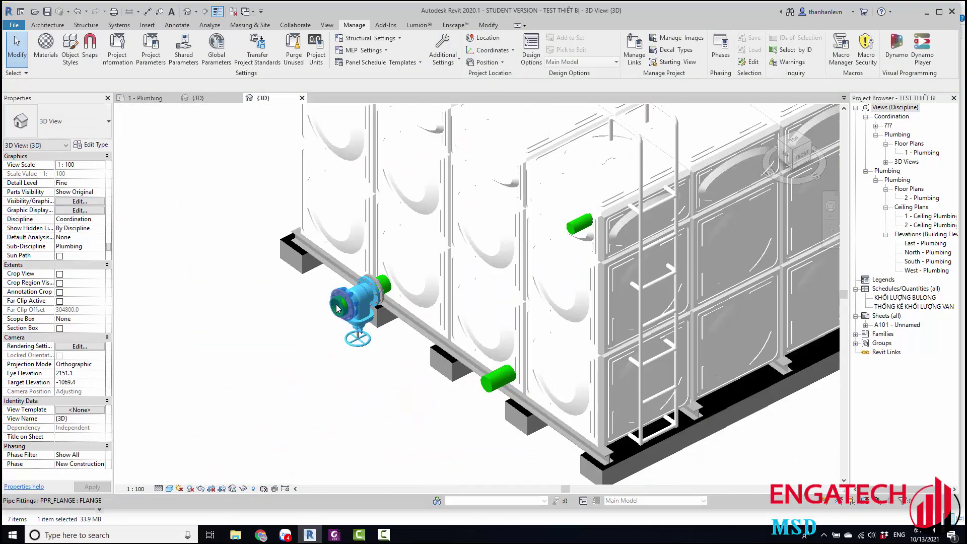
scroll(356, 353, "down", 2)
left_click(356, 353)
scroll(351, 344, "up", 2)
scroll(342, 296, "down", 3)
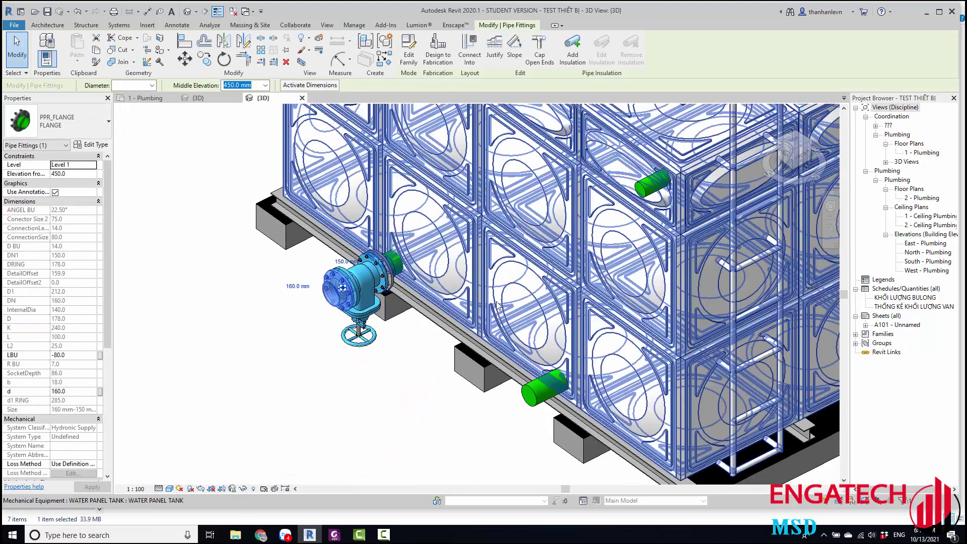
left_click(395, 362)
scroll(372, 327, "up", 3)
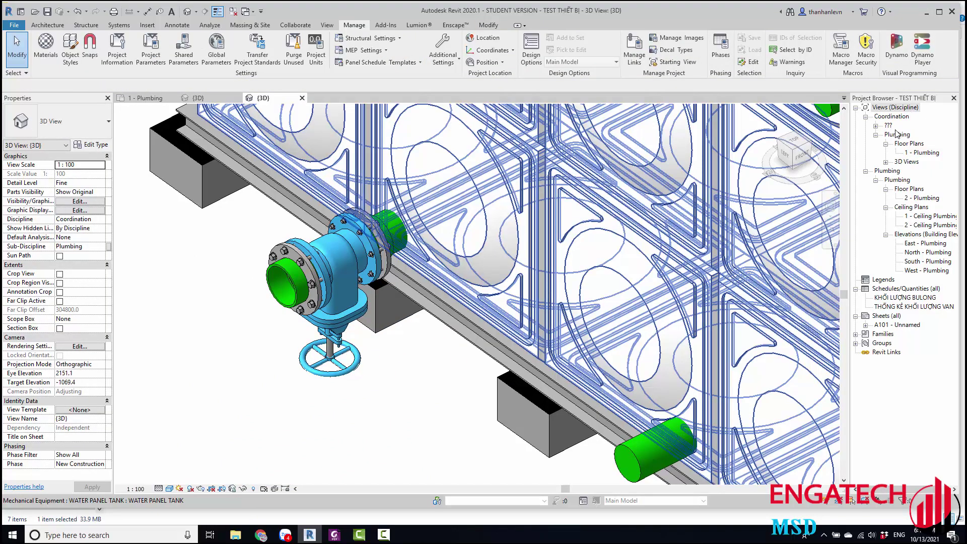
Step: In the 1 - Plumbing plan, draw a pipe leftward from the outer flange
left_click(151, 98)
scroll(467, 210, "up", 2)
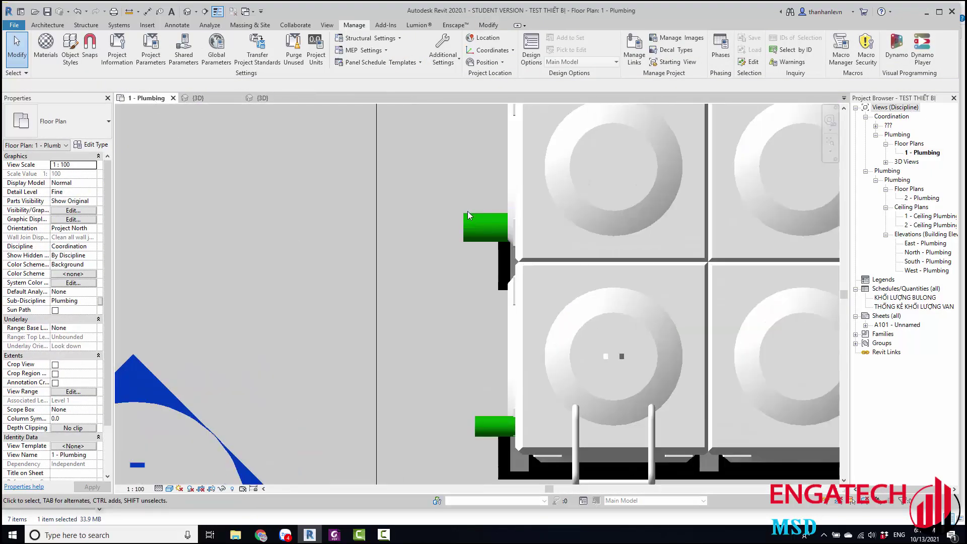
scroll(484, 350, "up", 2)
scroll(499, 346, "down", 4)
scroll(449, 222, "up", 1)
scroll(494, 242, "up", 3)
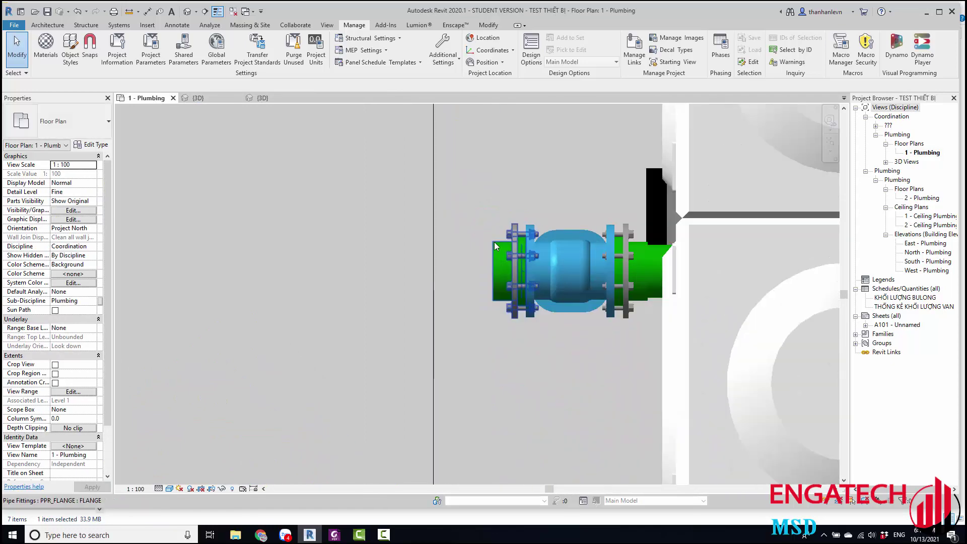
left_click(494, 242)
right_click(520, 253)
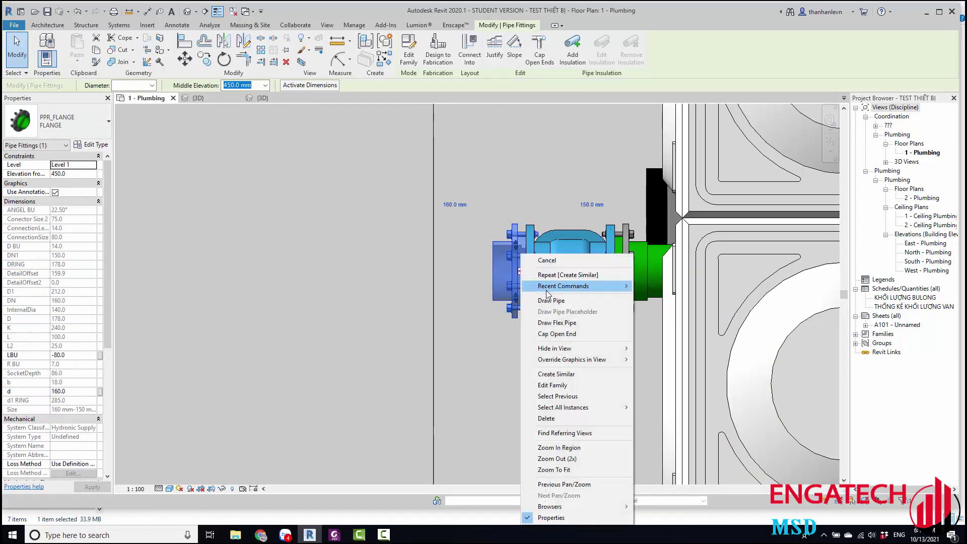
left_click(544, 300)
scroll(425, 265, "up", 1)
left_click(351, 273)
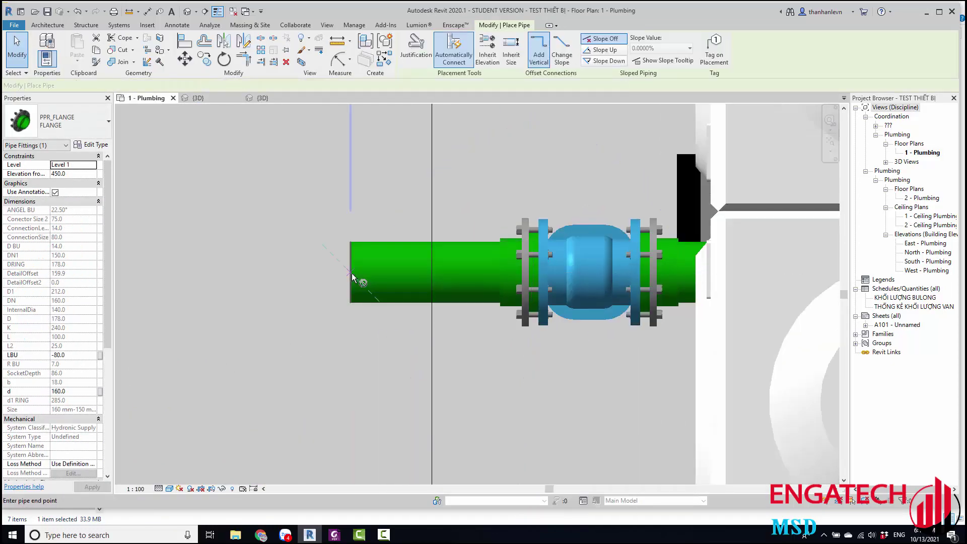
key("Escape")
scroll(435, 261, "down", 2)
key("Escape")
scroll(597, 245, "up", 1)
Step: Rotate the gate valve about the pipe axis so its handwheel faces up
left_click(554, 262)
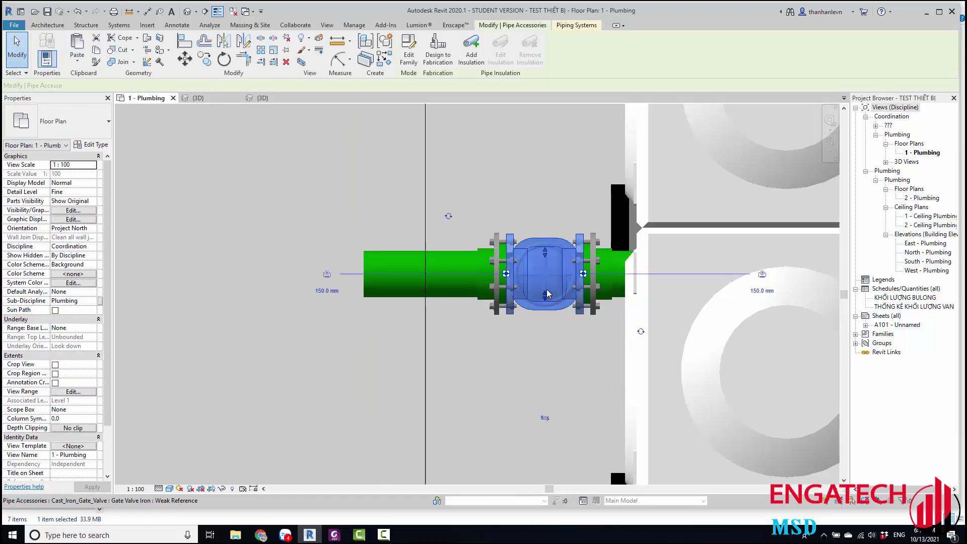
left_click(447, 218)
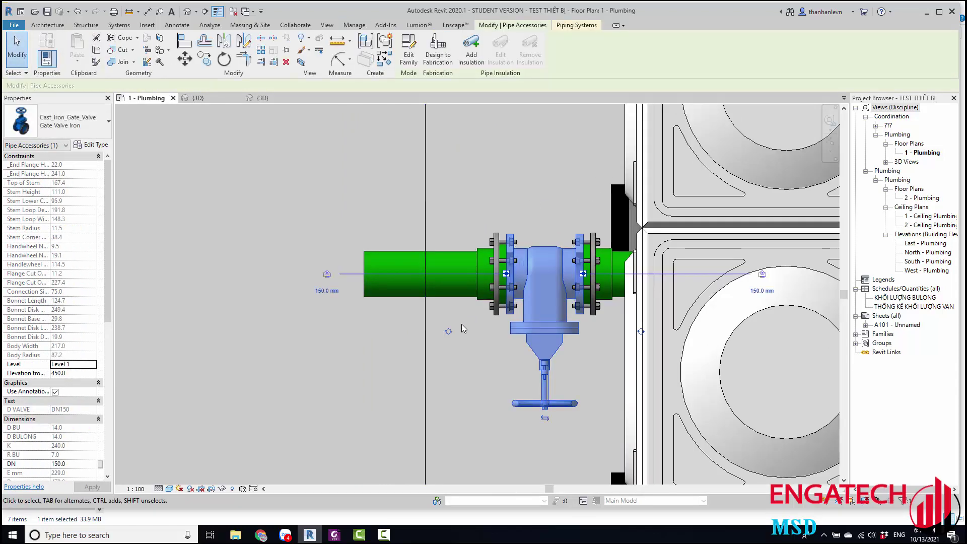
left_click(446, 331)
scroll(477, 346, "down", 1)
key("Escape")
scroll(519, 312, "up", 1)
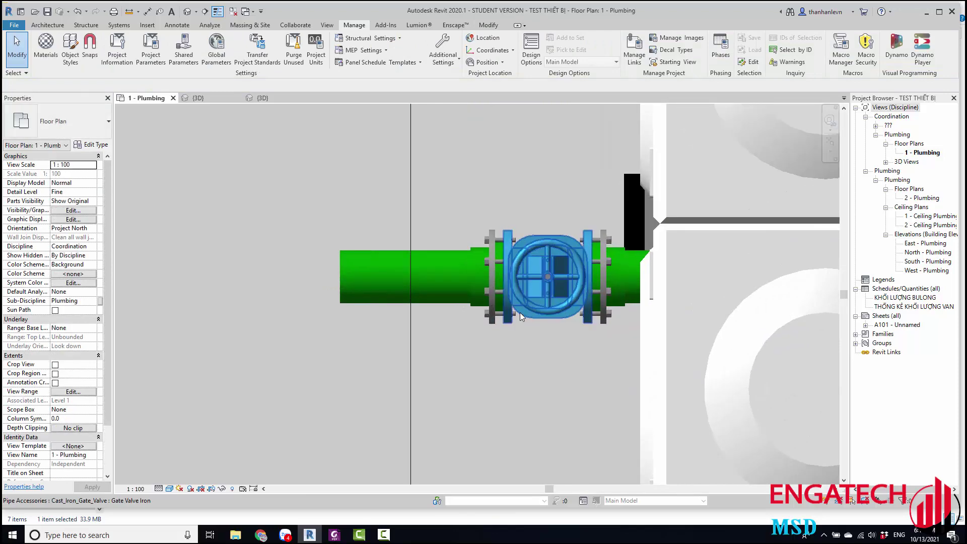
scroll(503, 282, "up", 1)
scroll(478, 255, "up", 1)
scroll(479, 255, "up", 1)
scroll(440, 343, "up", 1)
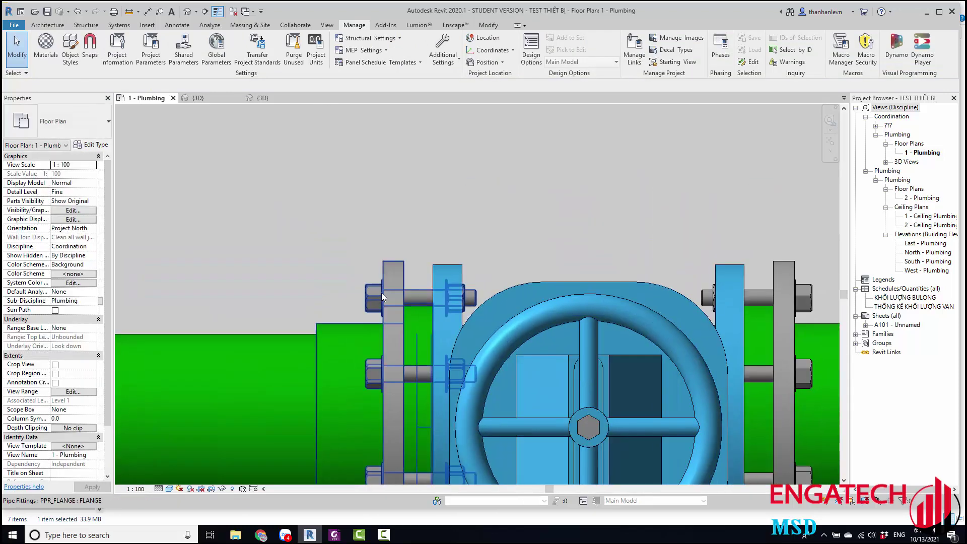
Step: Select the left flange and switch the plan's visual style to Wireframe
left_click(382, 292)
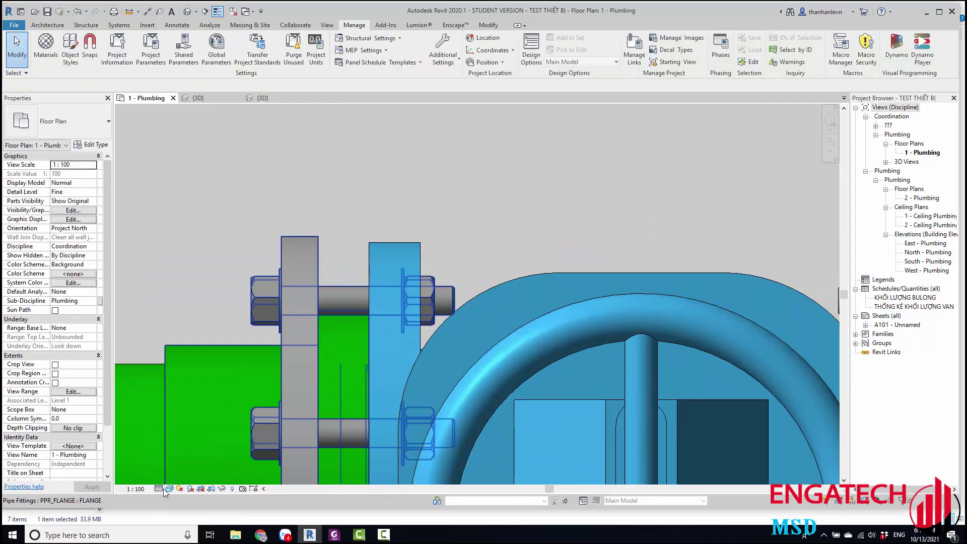
left_click(169, 489)
left_click(187, 431)
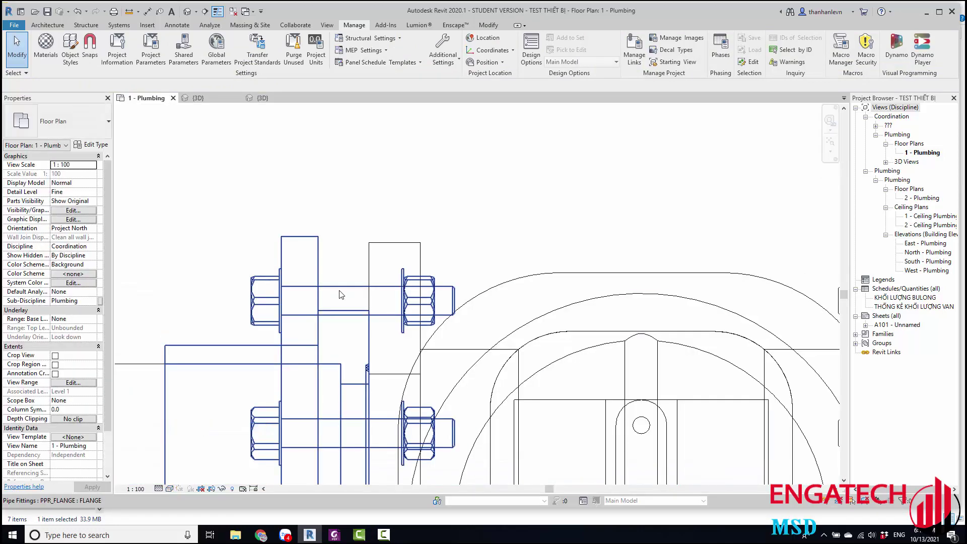
Step: Start the Aligned dimension tool (DI), zoom on the flange bolts, then cancel it
key("d")
key("i")
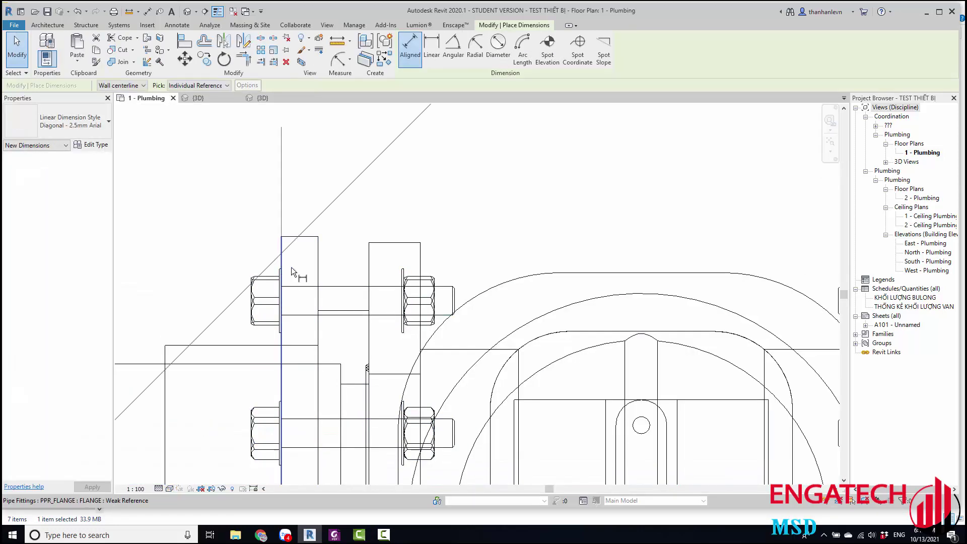
scroll(396, 256, "down", 2)
scroll(397, 256, "down", 3)
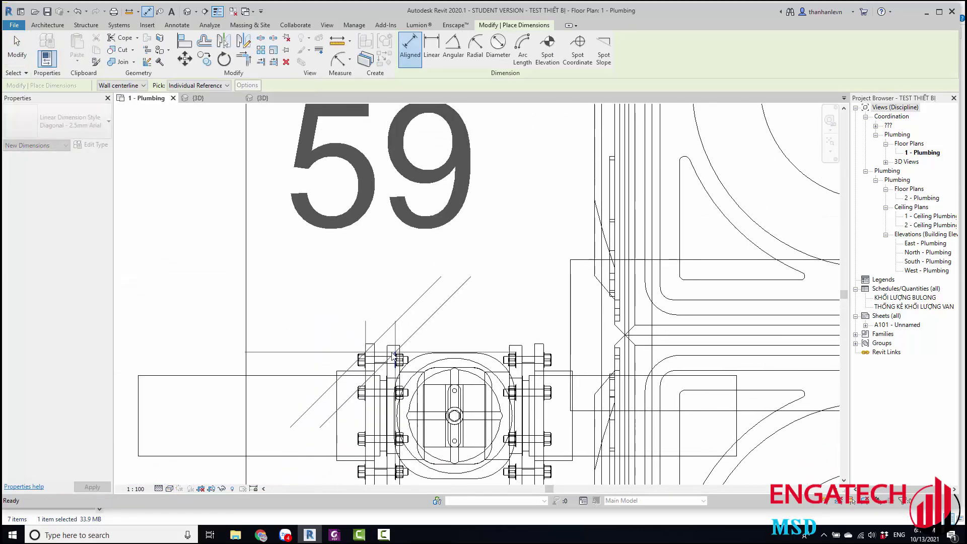
scroll(390, 246, "up", 4)
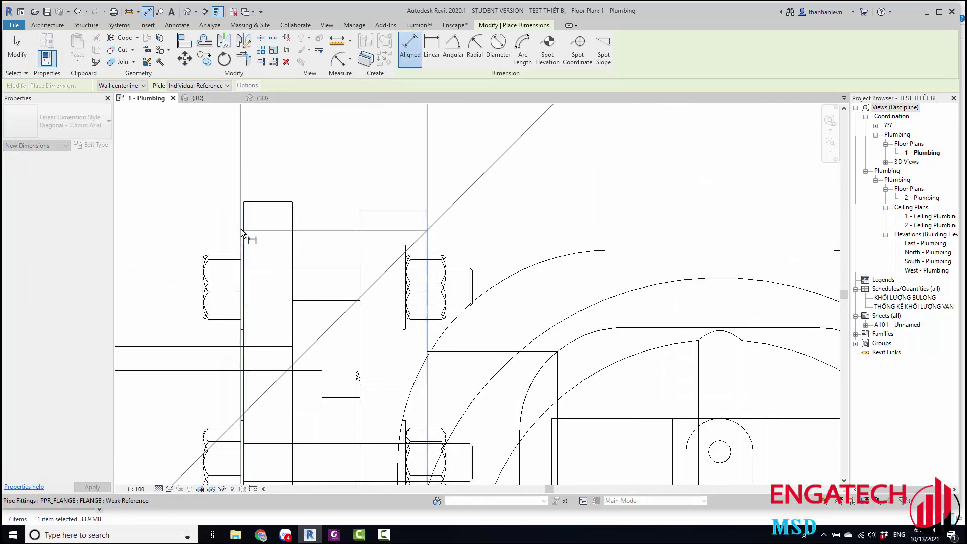
key("Escape")
key("Escape")
Step: Restart Aligned dimension and zoom and pan the plan onto the flange bolts
scroll(261, 254, "up", 3)
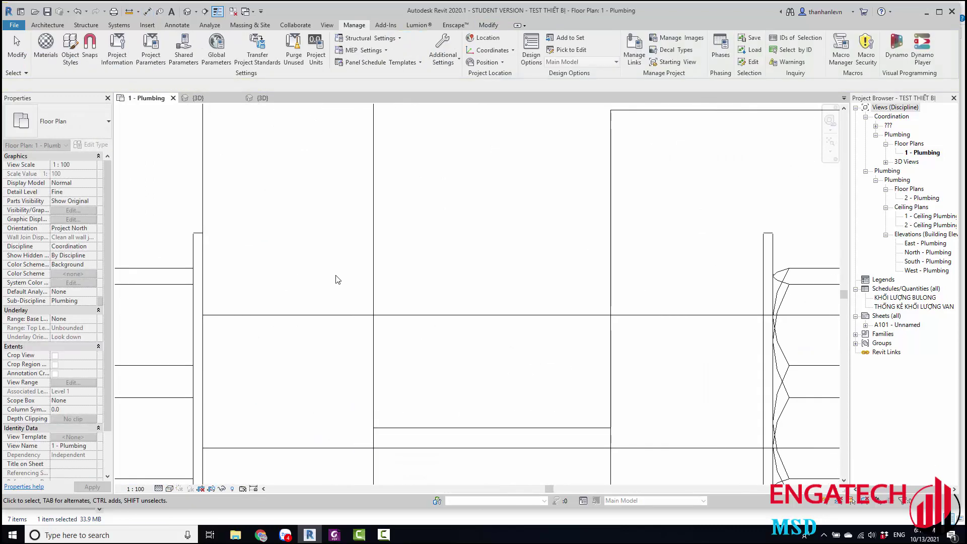
scroll(327, 329, "up", 2)
scroll(378, 329, "down", 1)
key("i")
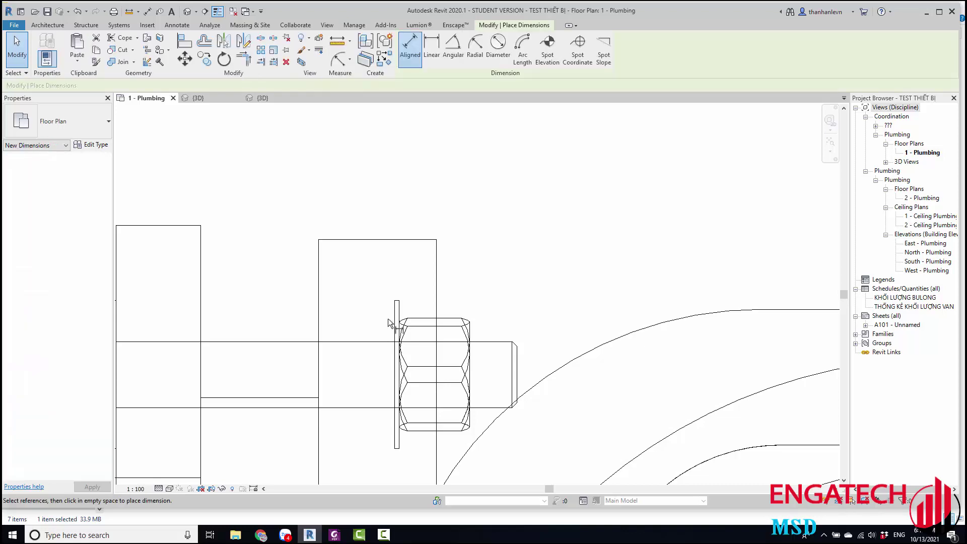
scroll(516, 355, "down", 2)
scroll(517, 355, "down", 2)
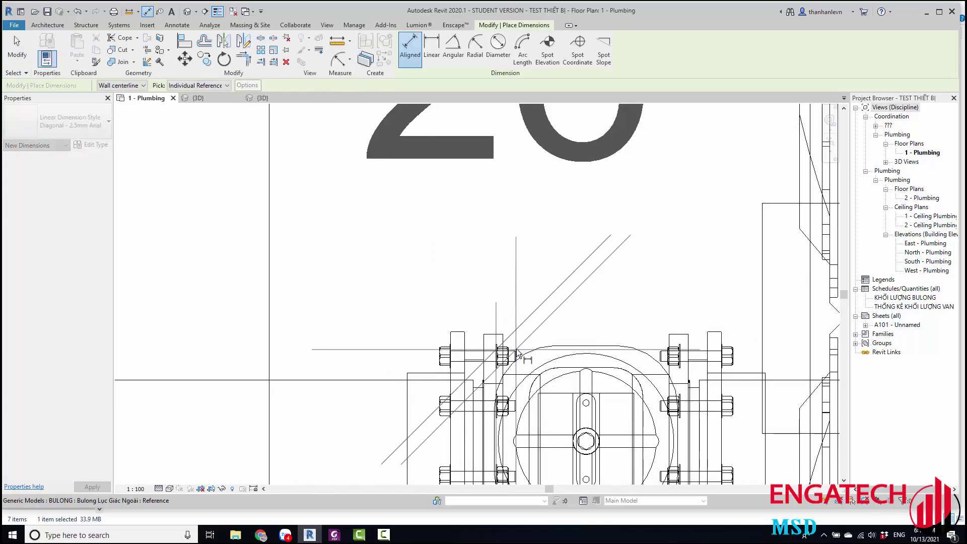
scroll(518, 351, "down", 1)
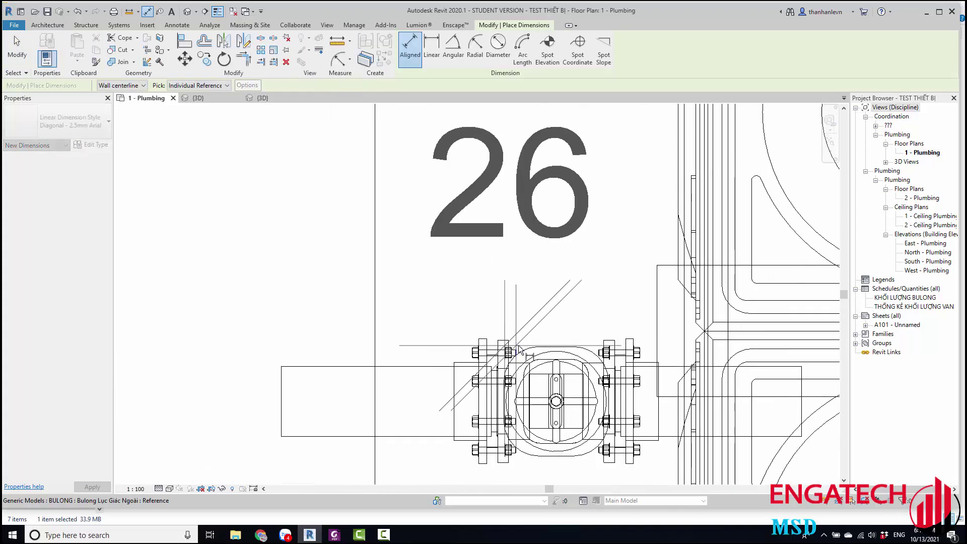
scroll(519, 348, "up", 1)
middle_click_drag(538, 338, 427, 381)
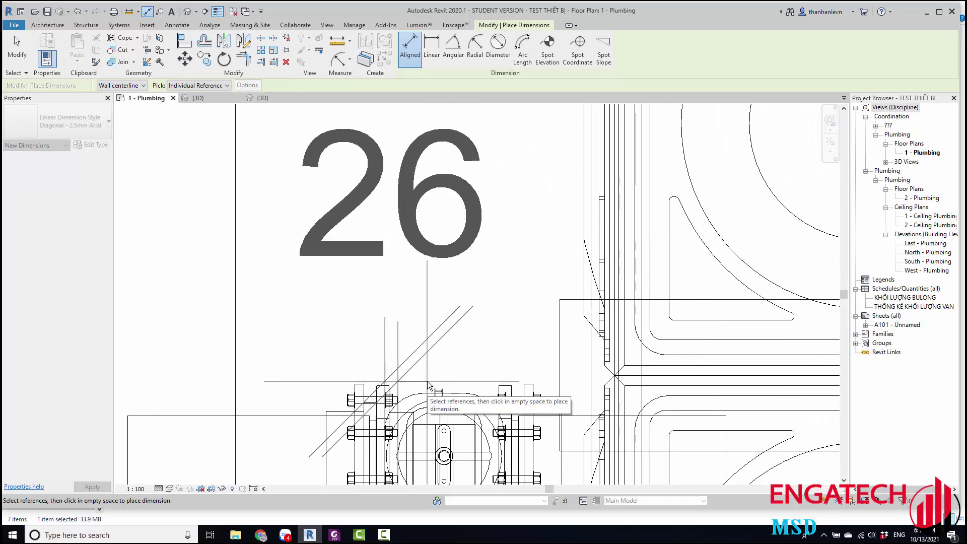
Step: Set the flange's LBU to -94.0 to shift its nut and bolt
scroll(427, 380, "up", 5)
key("Escape")
key("Escape")
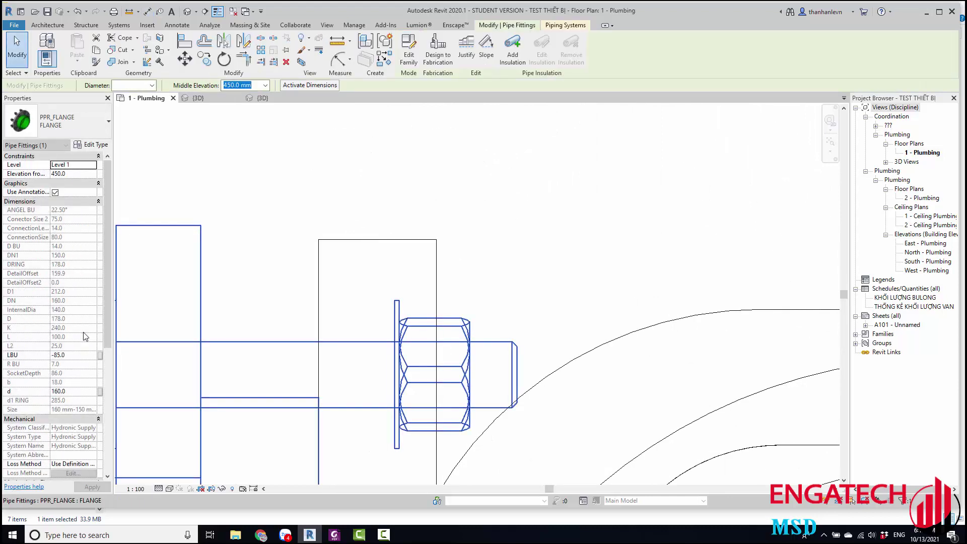
double_click(58, 355)
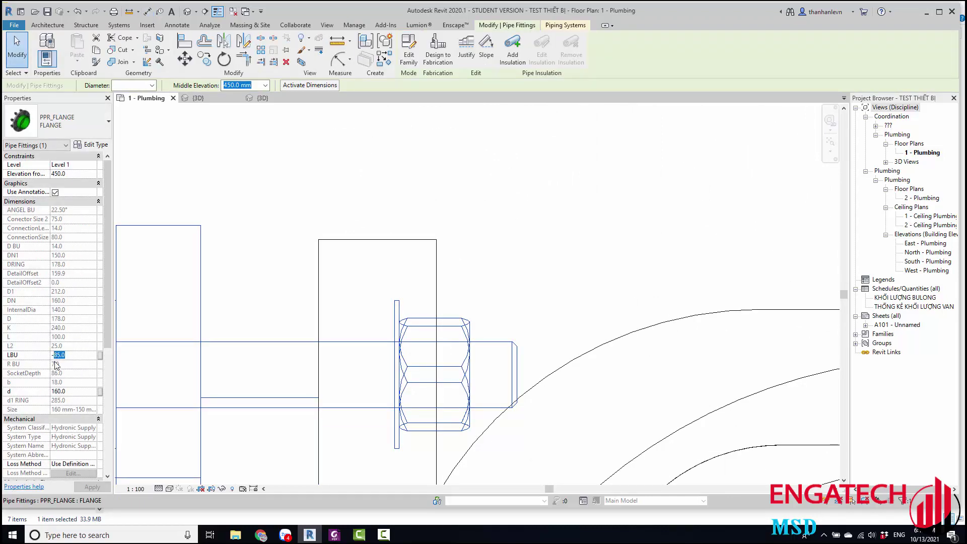
type("-94")
key("Return")
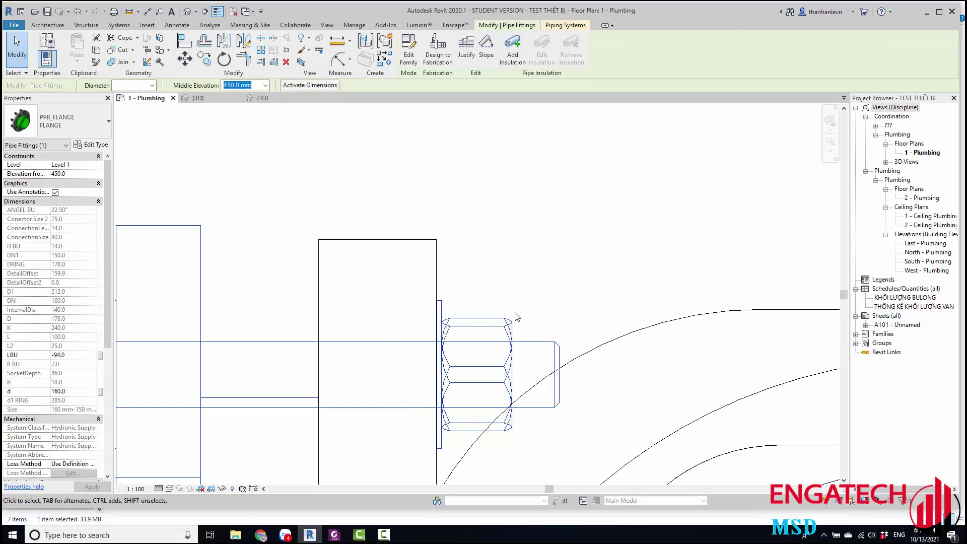
left_click(516, 316)
scroll(517, 320, "down", 3)
scroll(522, 330, "down", 2)
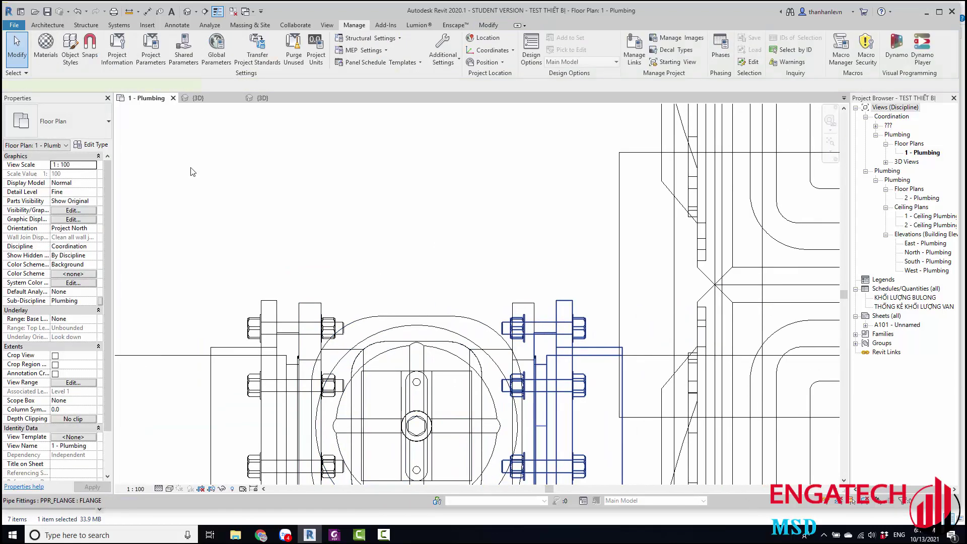
Step: Recheck the flange's LBU value in plan, then switch to the tank's {3D} view
left_click(76, 355)
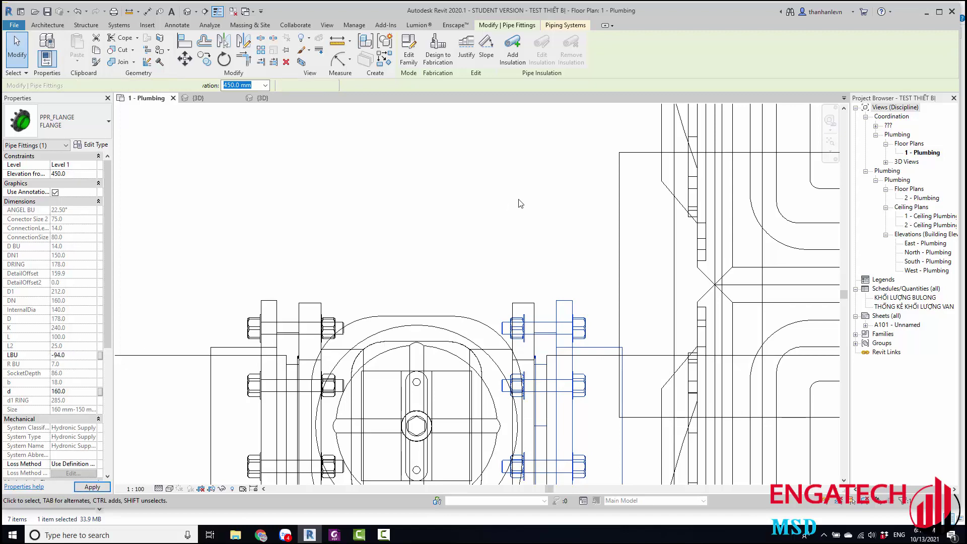
scroll(520, 204, "down", 3)
left_click(259, 161)
middle_click_drag(452, 252, 430, 164)
left_click(185, 16)
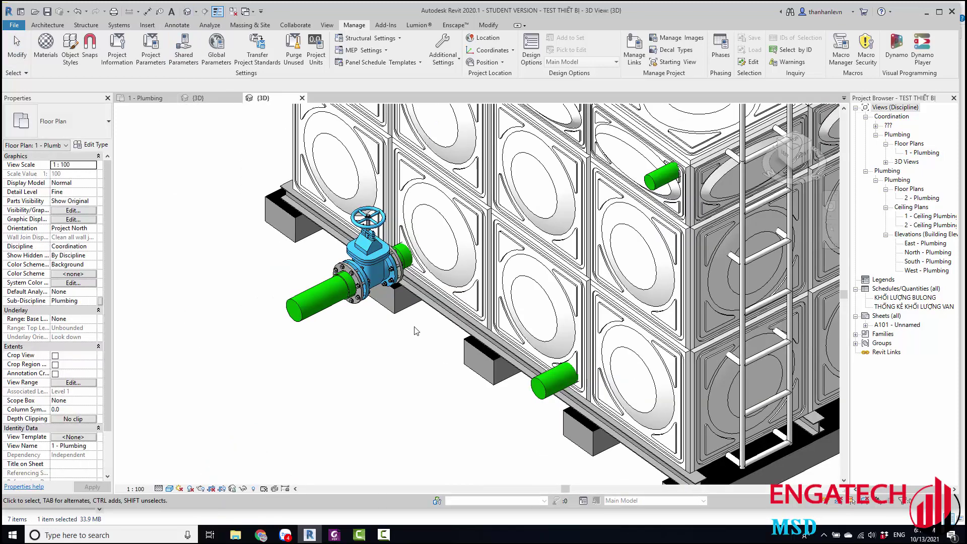
Step: Place a similar PPR flange on the lower outlet pipe end using Create Similar (CS)
middle_click_drag(434, 354, 364, 324)
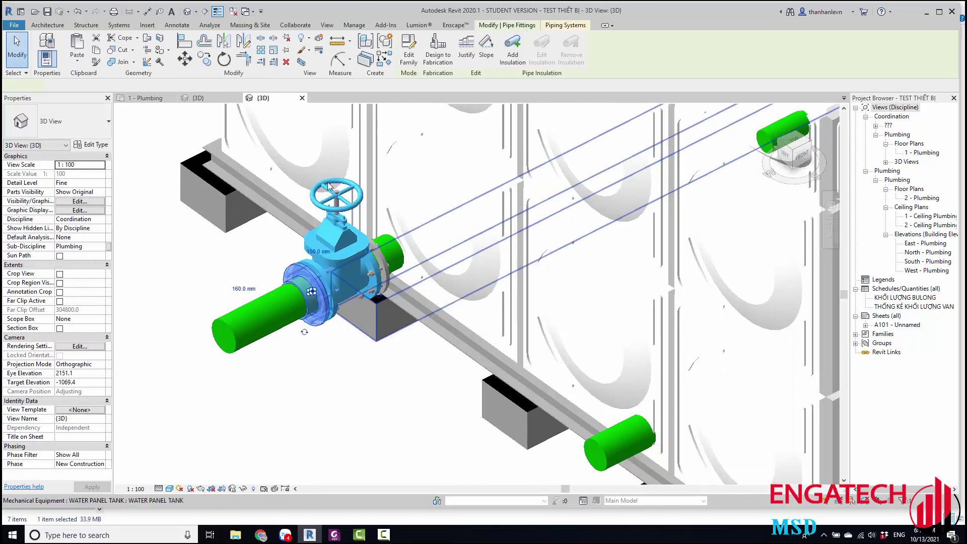
key("c")
key("s")
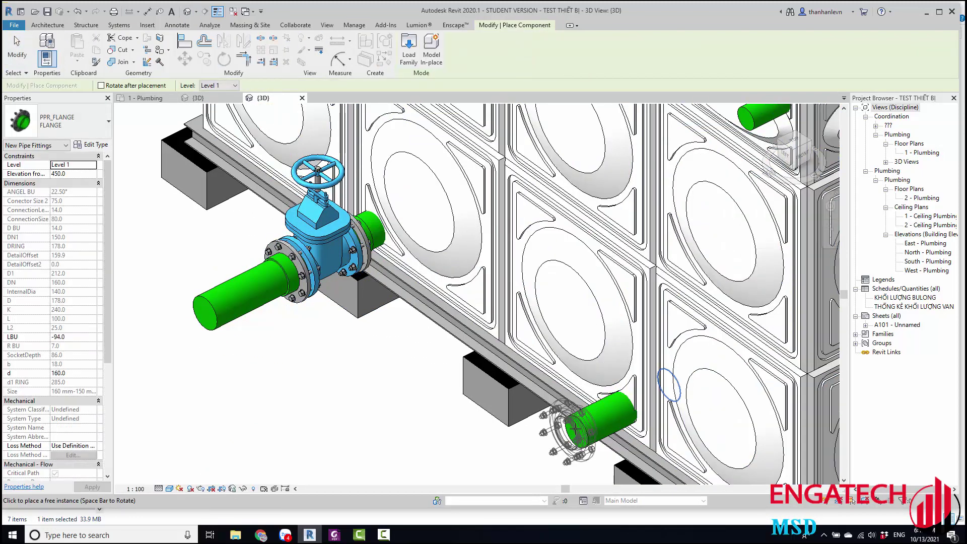
scroll(567, 447, "down", 3)
left_click(566, 453)
scroll(566, 453, "down", 2)
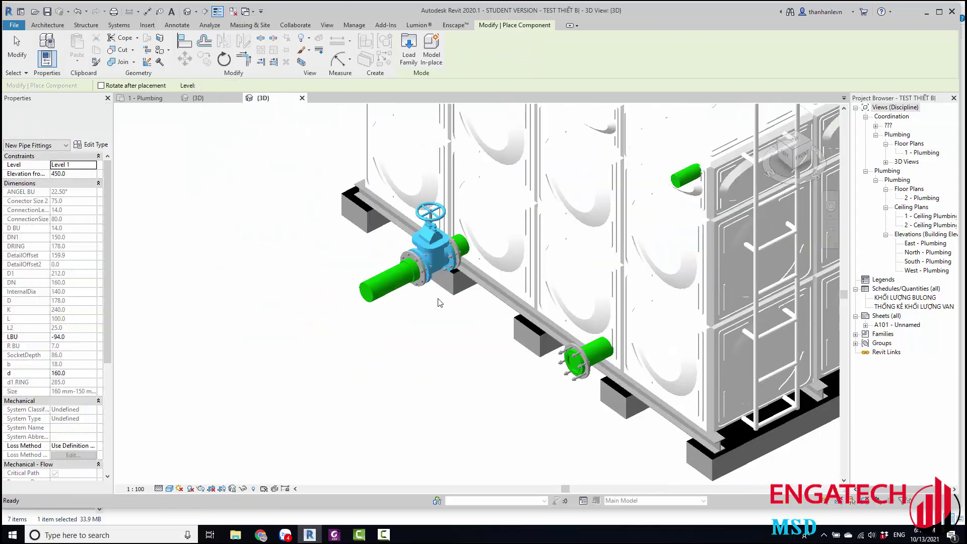
key("Escape")
key("Escape")
left_click(443, 212)
key("Escape")
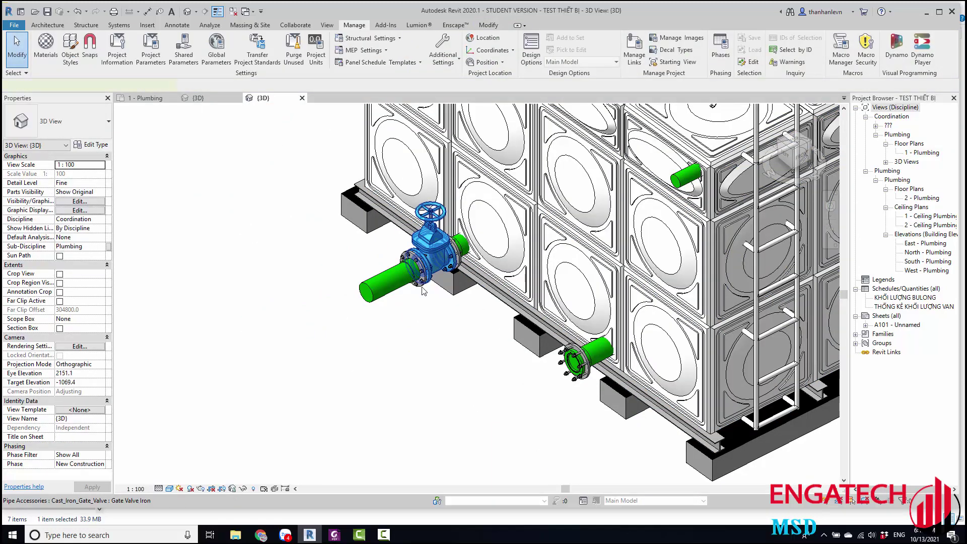
Step: Add a cast-iron gate valve like the existing one with Create Similar
left_click(423, 291)
key("c")
key("s")
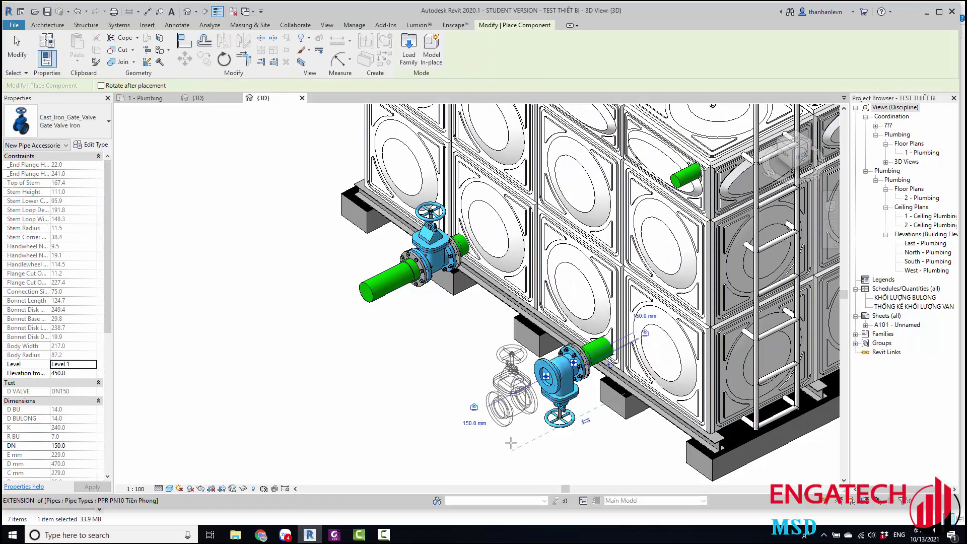
key("Escape")
Step: Cap the new gate valve's outlet with a similar PPR flange
left_click(418, 270)
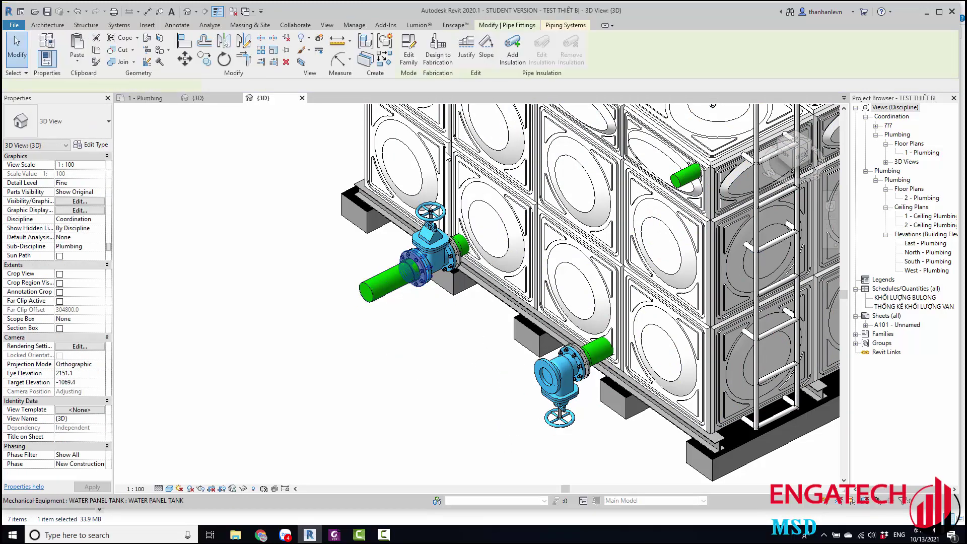
key("c")
key("s")
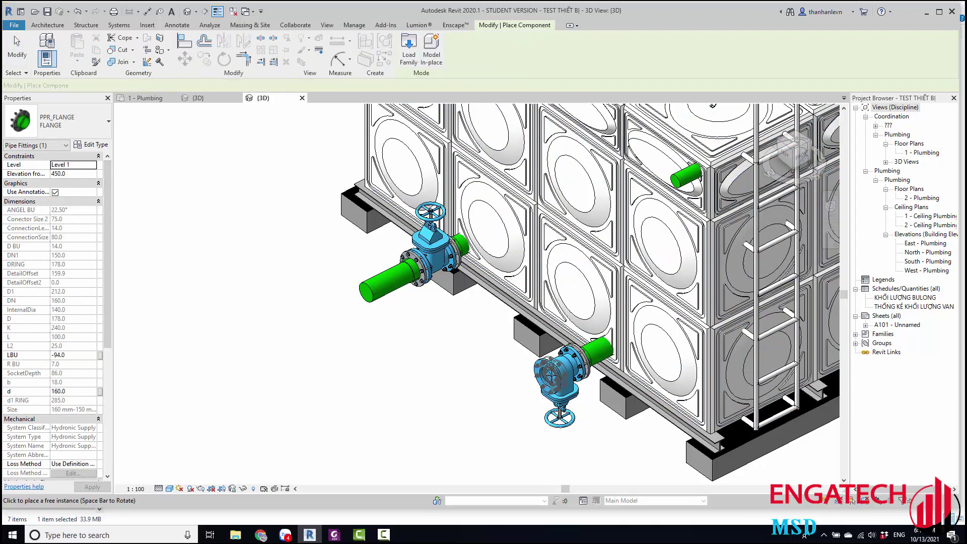
scroll(552, 376, "up", 3)
scroll(551, 375, "up", 2)
scroll(703, 367, "down", 10)
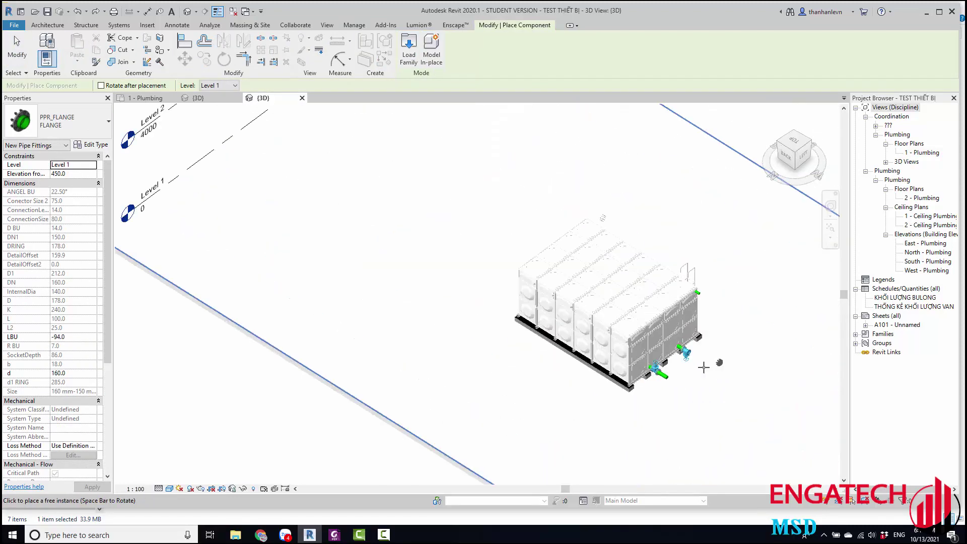
scroll(703, 367, "up", 4)
scroll(685, 388, "up", 2)
scroll(655, 312, "up", 2)
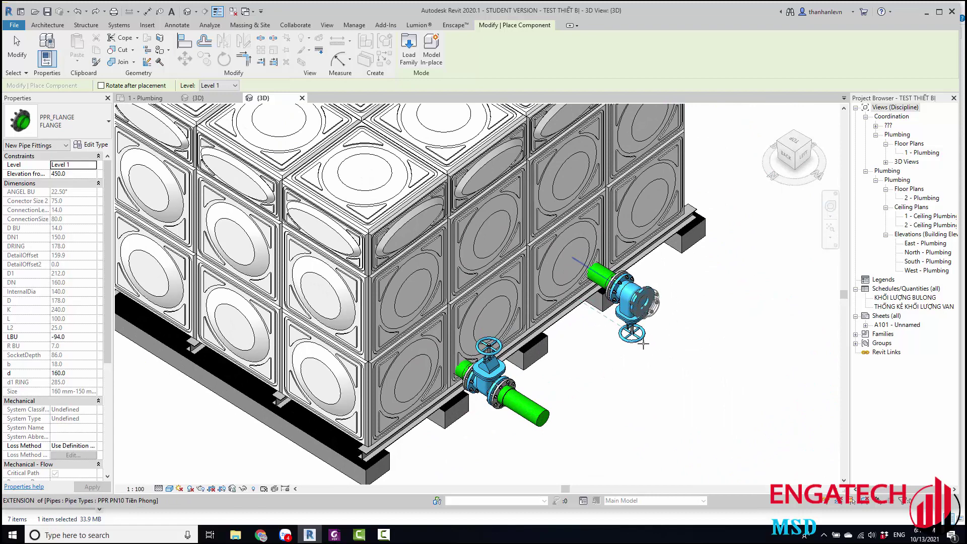
scroll(674, 317, "up", 3)
scroll(673, 318, "up", 2)
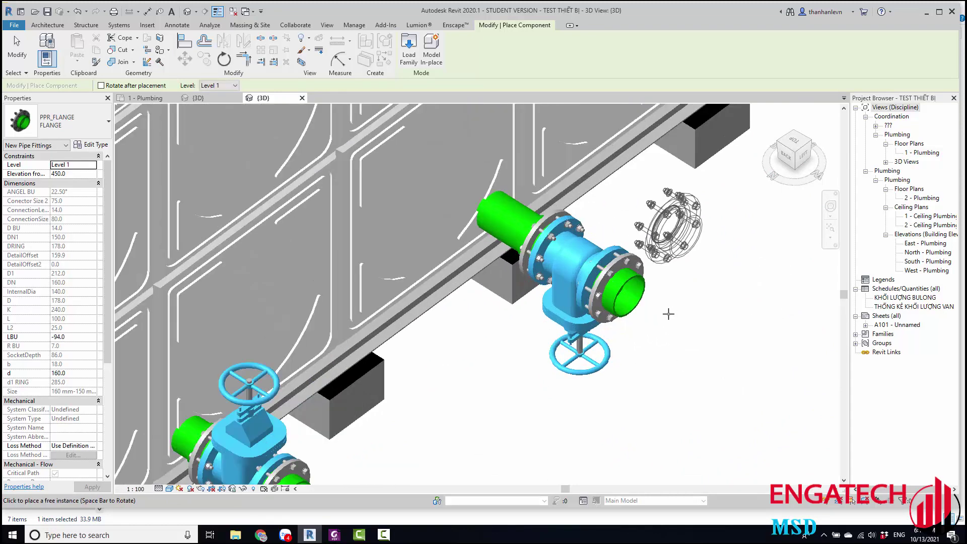
key("Escape")
key("Escape")
Step: Orbit to inspect the new outlet flange, then switch to the 1 - Plumbing plan
middle_click_drag(618, 283, 612, 325, "shift")
scroll(579, 332, "up", 3)
scroll(544, 340, "up", 2)
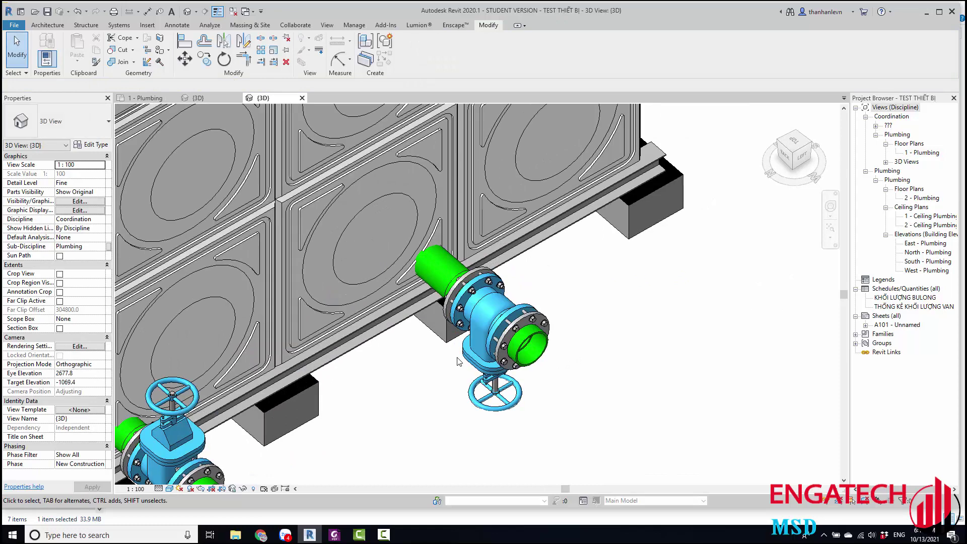
scroll(512, 347, "up", 3)
left_click(513, 347)
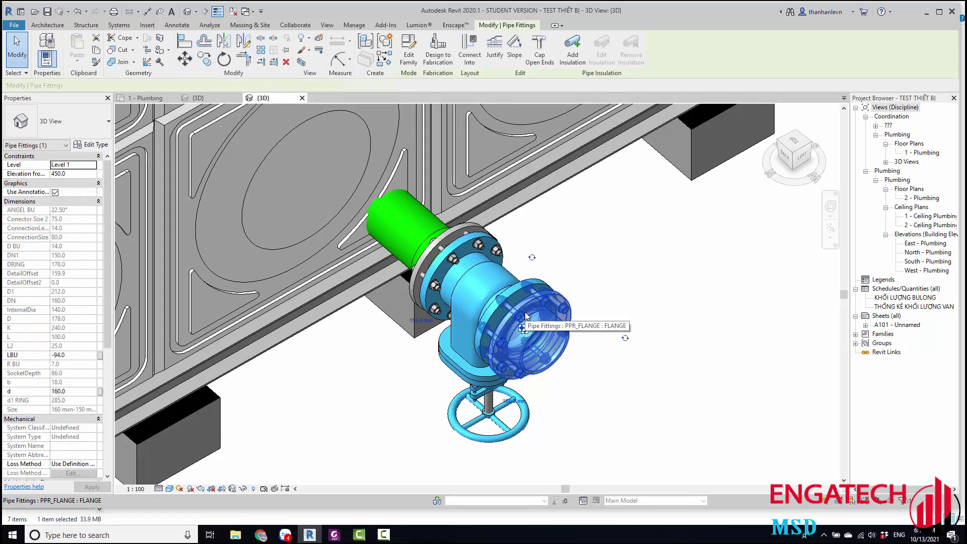
scroll(540, 310, "down", 5)
middle_click_drag(540, 309, 437, 196, "shift")
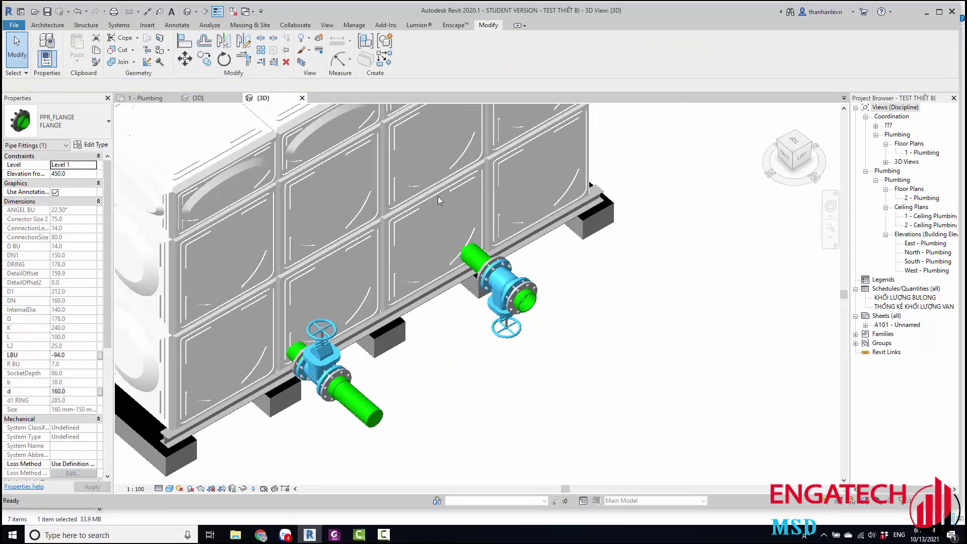
key("Escape")
left_click(156, 98)
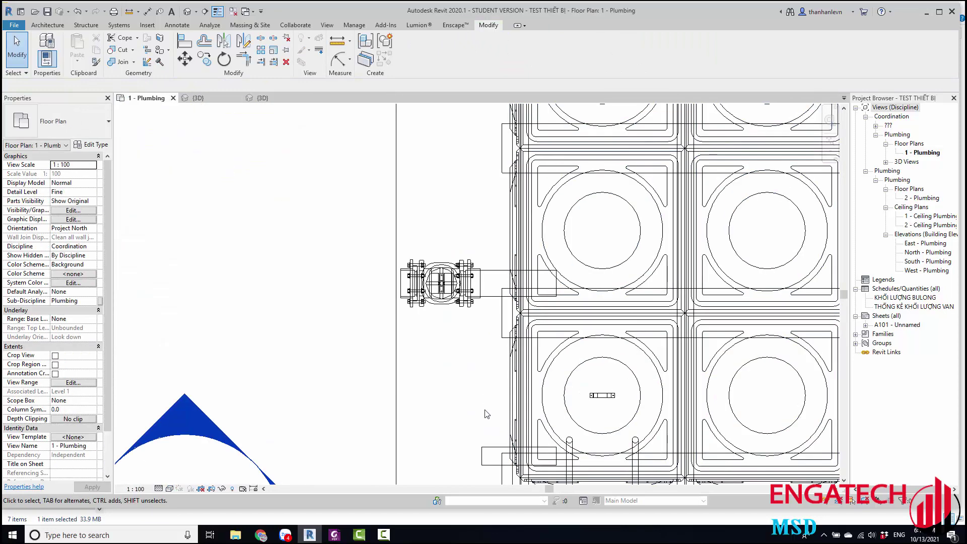
Step: Select the new gate valve and its flange in plan, then return to 3D
scroll(487, 414, "down", 3)
scroll(504, 327, "up", 3)
scroll(486, 325, "up", 2)
left_click(486, 324)
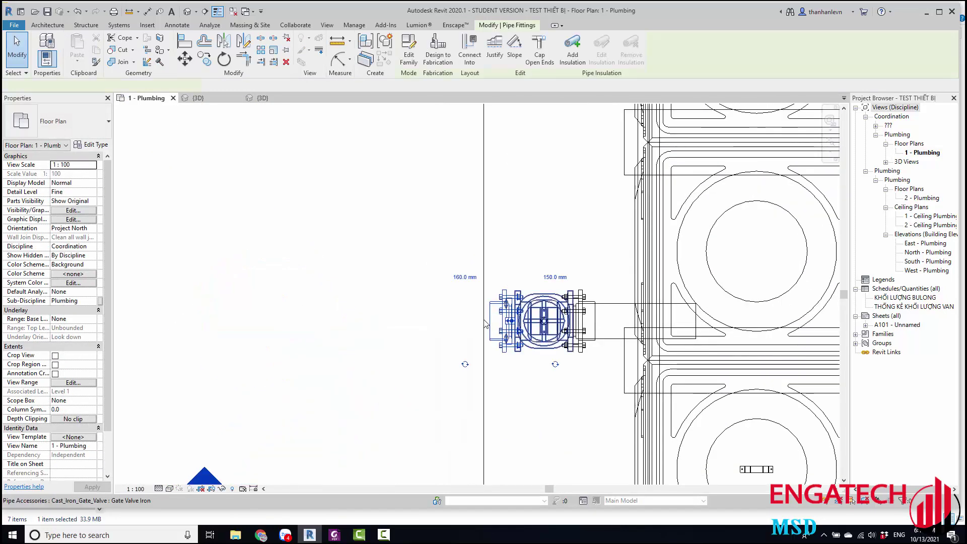
left_click(507, 322)
right_click(508, 325)
key("Escape")
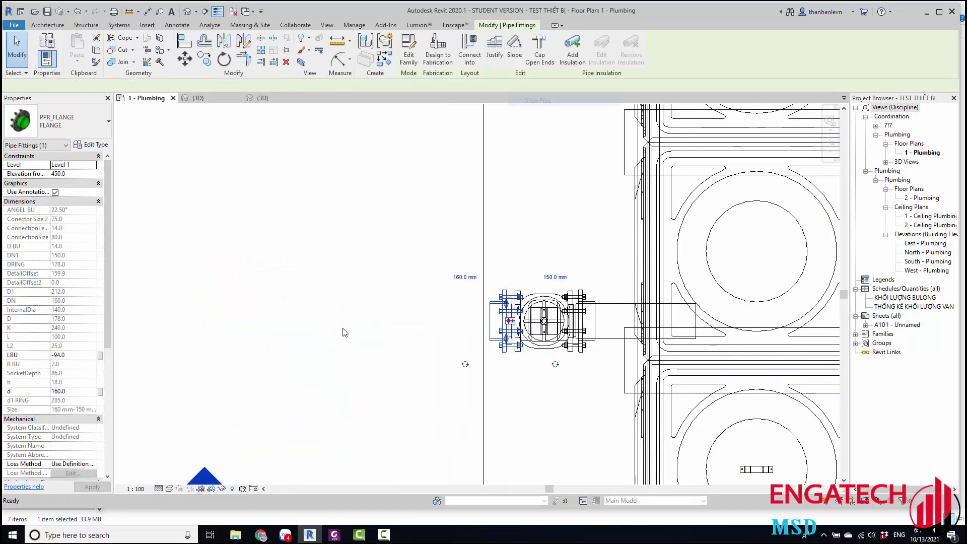
scroll(397, 323, "down", 2)
key("Escape")
key("Escape")
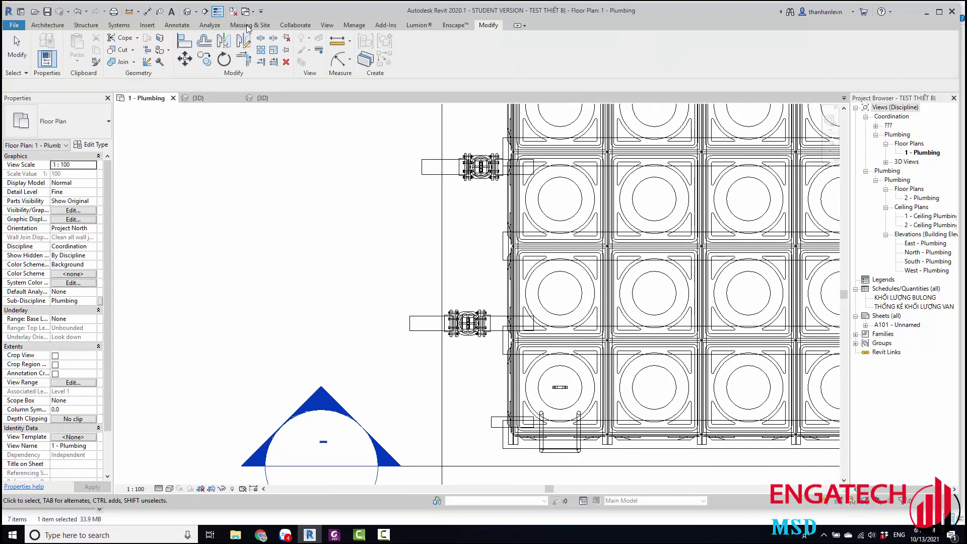
left_click(188, 11)
Step: Rotate the selected gate valve with Space and look around it
scroll(366, 359, "up", 2)
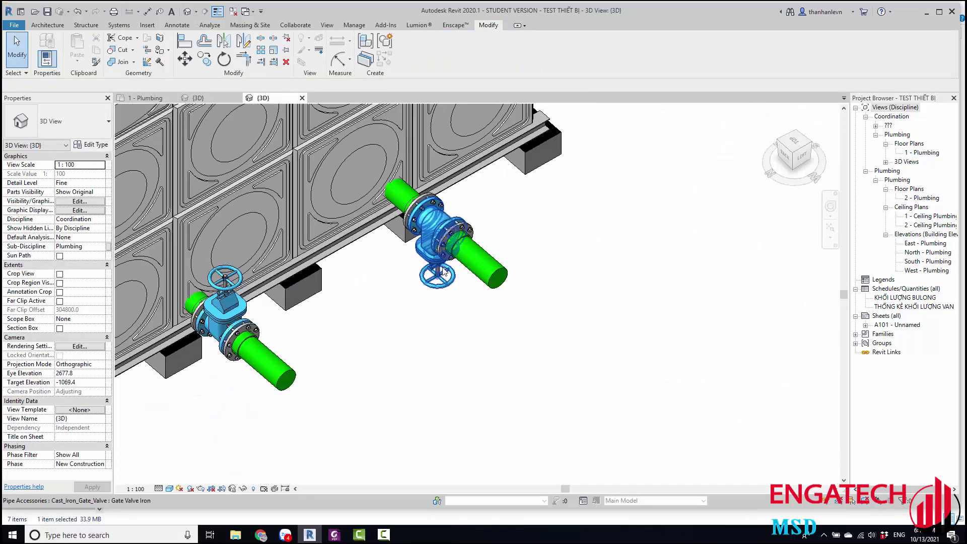
key("space")
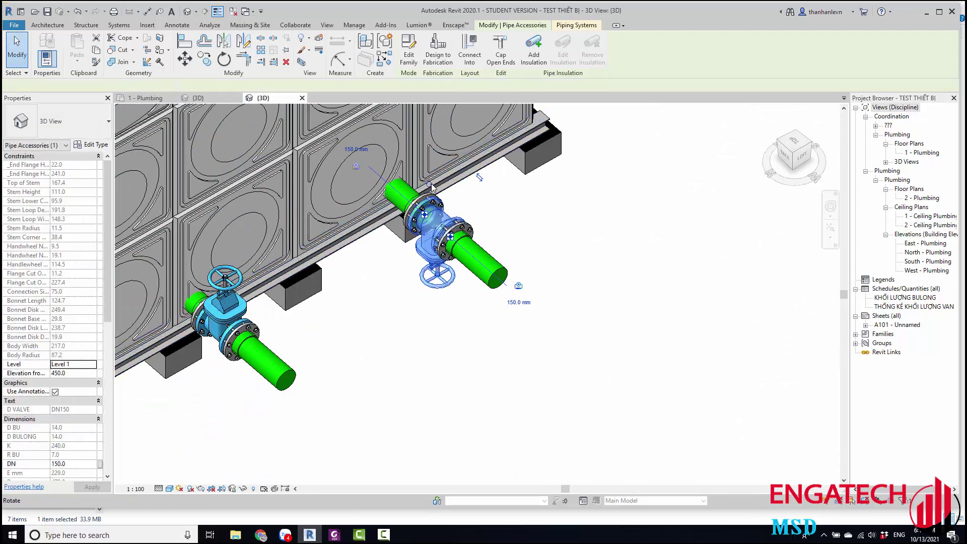
scroll(393, 193, "up", 3)
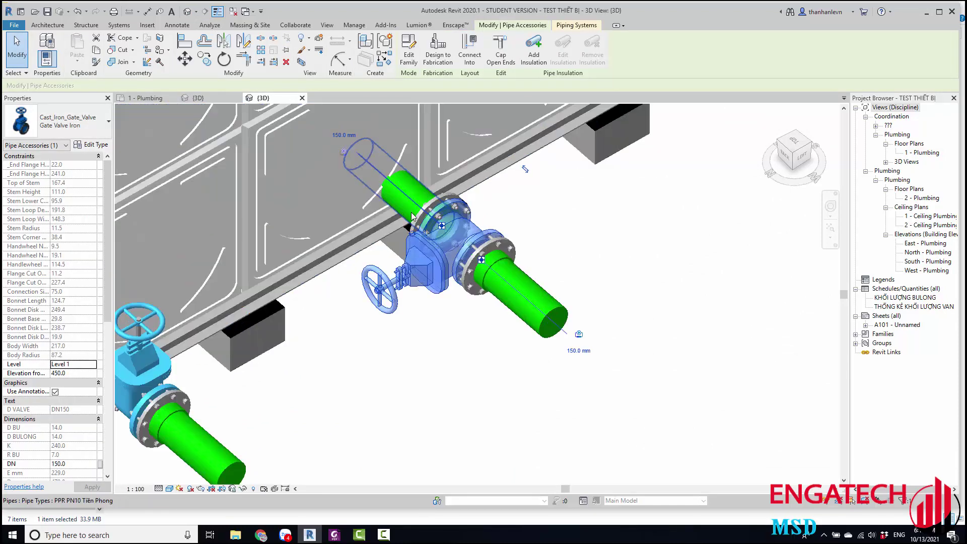
middle_click_drag(498, 287, 498, 251)
scroll(499, 303, "down", 3)
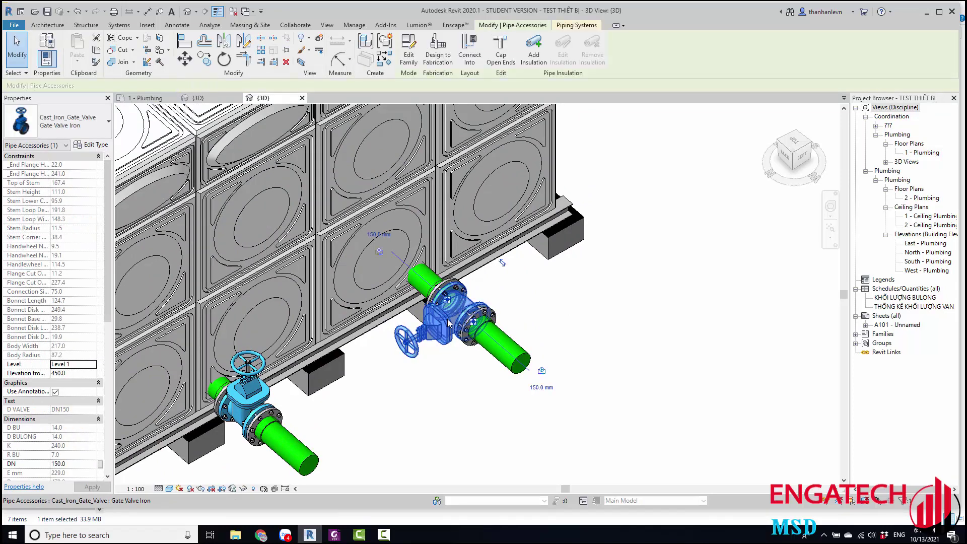
scroll(447, 323, "down", 3)
scroll(478, 344, "up", 2)
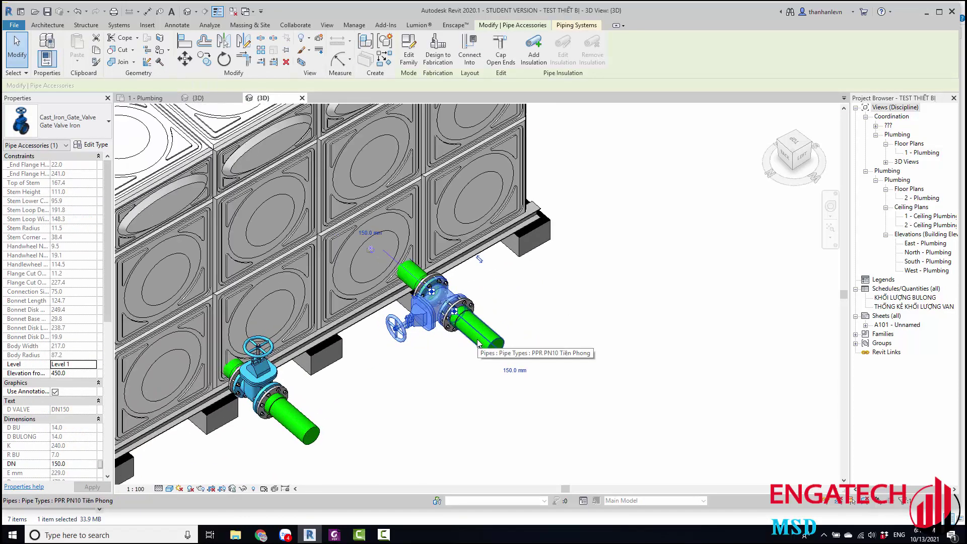
Step: Turn the second gate valve upright with Space and orbit out to check both valves
mouse_move(443, 339)
middle_mouse_down("shift")
mouse_move(502, 295)
mouse_move(417, 350)
middle_mouse_up("shift")
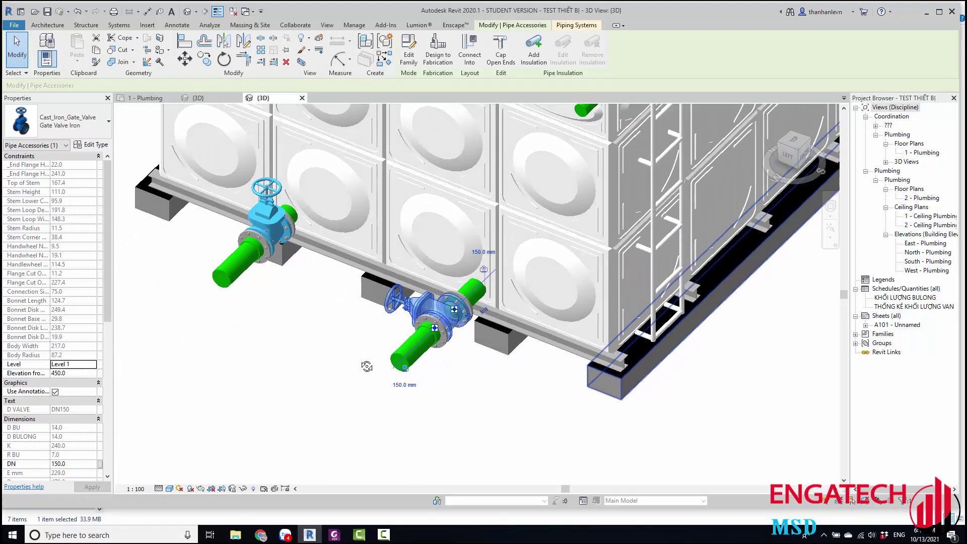
mouse_move(453, 326)
middle_mouse_down("shift")
mouse_move(483, 321)
mouse_move(436, 306)
middle_mouse_up("shift")
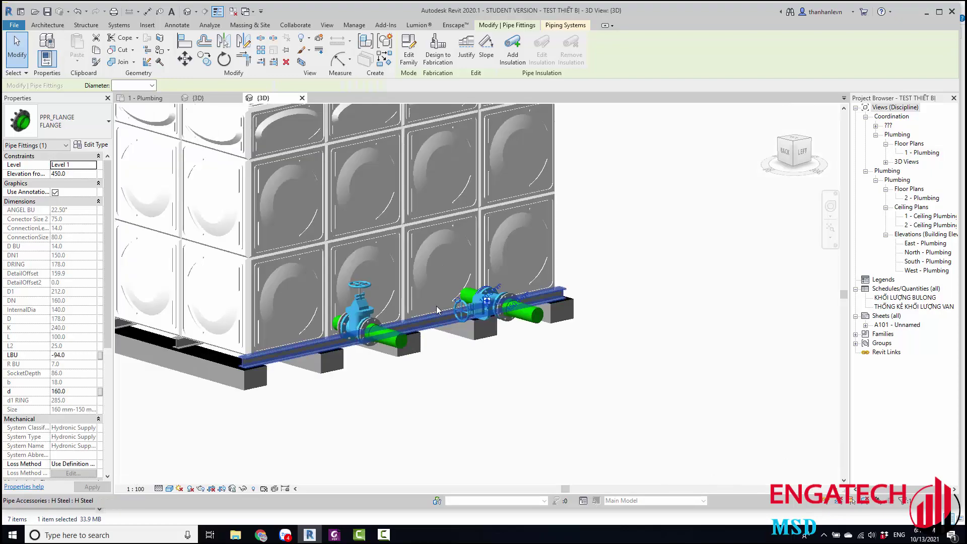
scroll(436, 306, "up", 3)
scroll(469, 301, "up", 2)
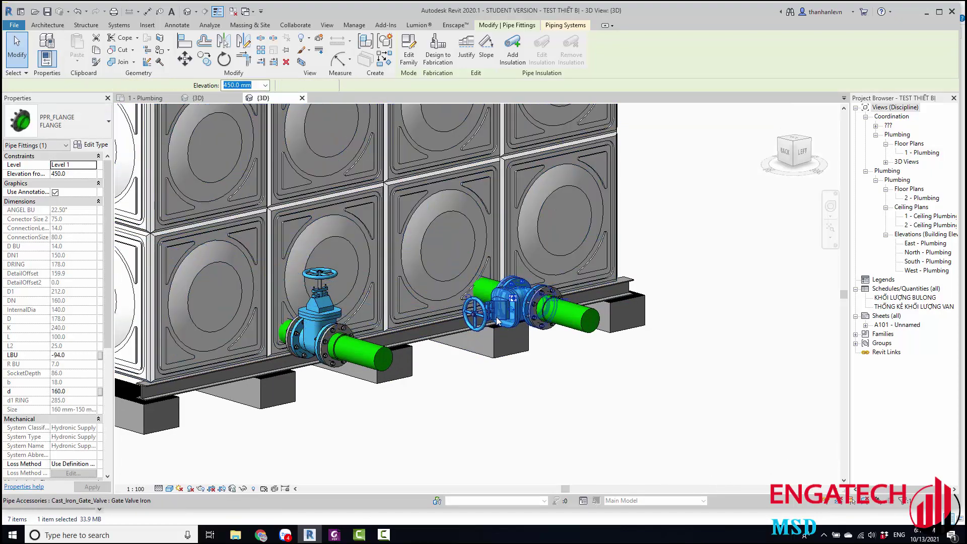
left_click(475, 307)
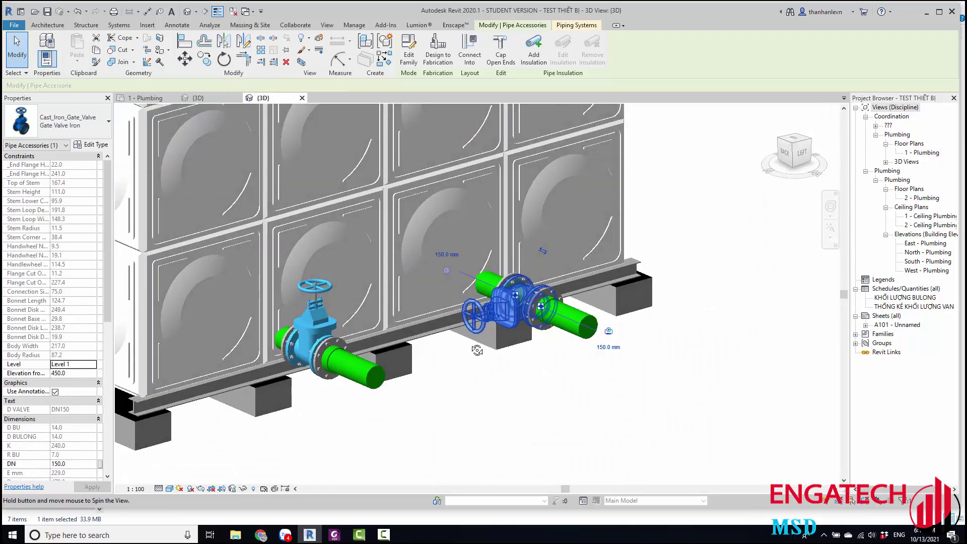
middle_click_drag(475, 307, 486, 313, "shift")
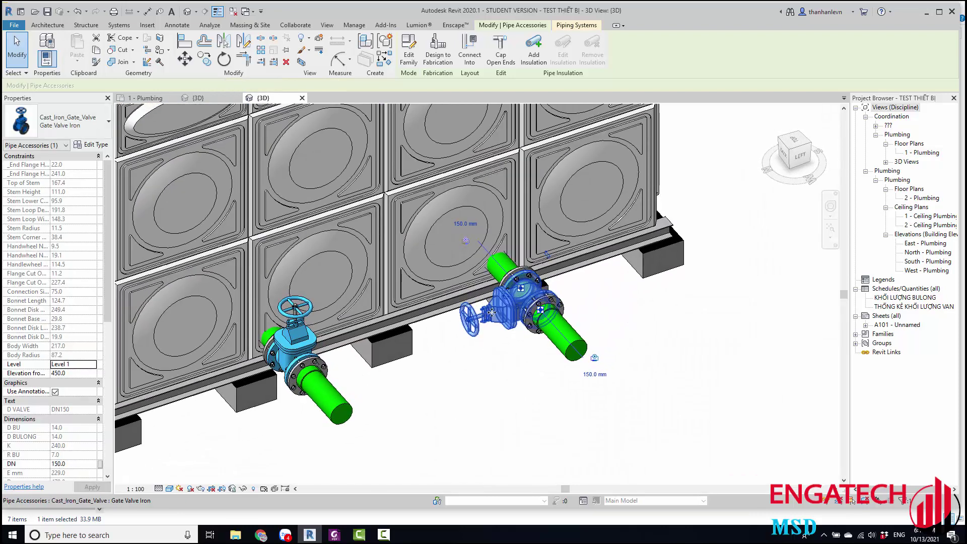
mouse_move(596, 346)
middle_mouse_down("shift")
mouse_move(517, 297)
mouse_move(520, 337)
middle_mouse_up("shift")
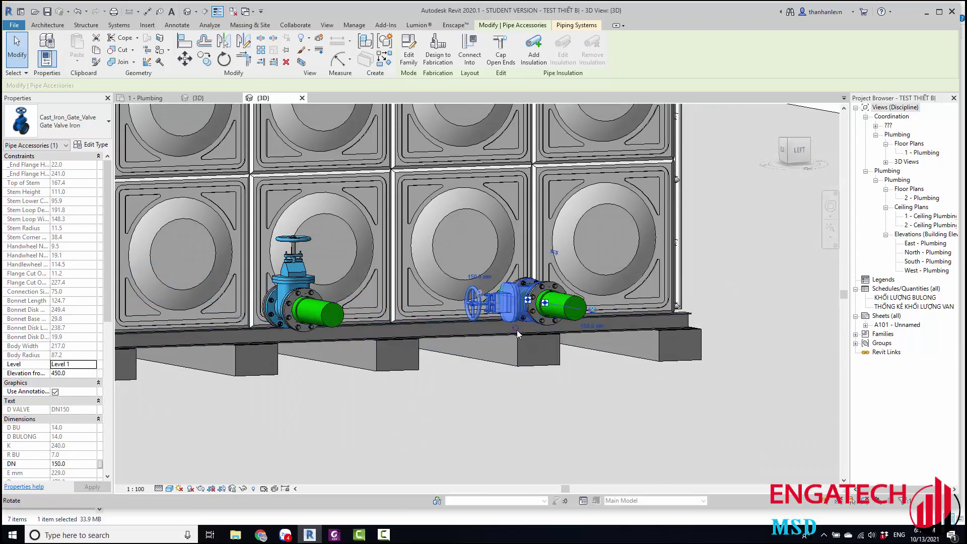
key("space")
scroll(519, 332, "down", 5)
mouse_move(574, 413)
middle_mouse_down("shift")
mouse_move(518, 448)
mouse_move(573, 140)
mouse_move(507, 373)
mouse_move(453, 302)
middle_mouse_up("shift")
scroll(518, 448, "up", 5)
Step: Select the lower gate valve and dismiss the 'can't make type' error
left_click(507, 373)
scroll(453, 302, "up", 3)
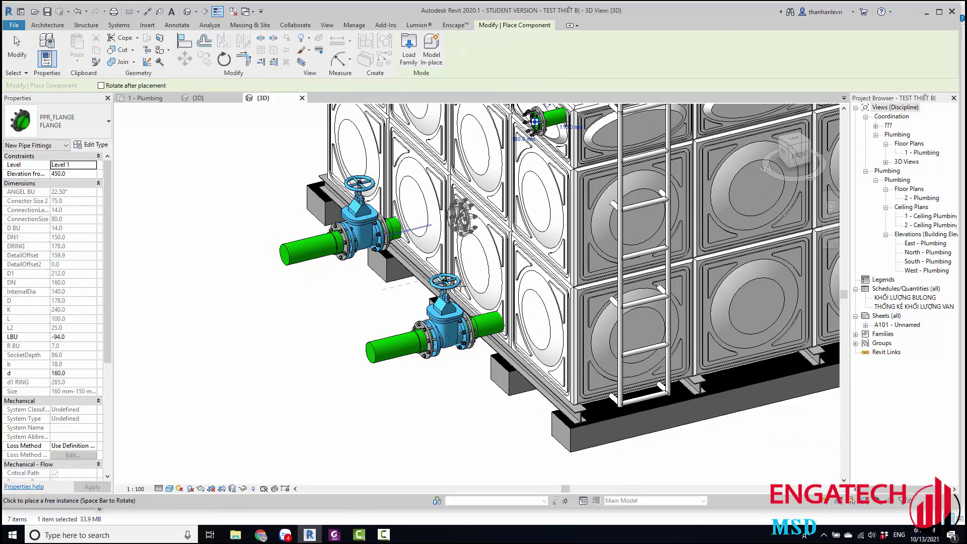
key("Escape")
left_click(445, 313)
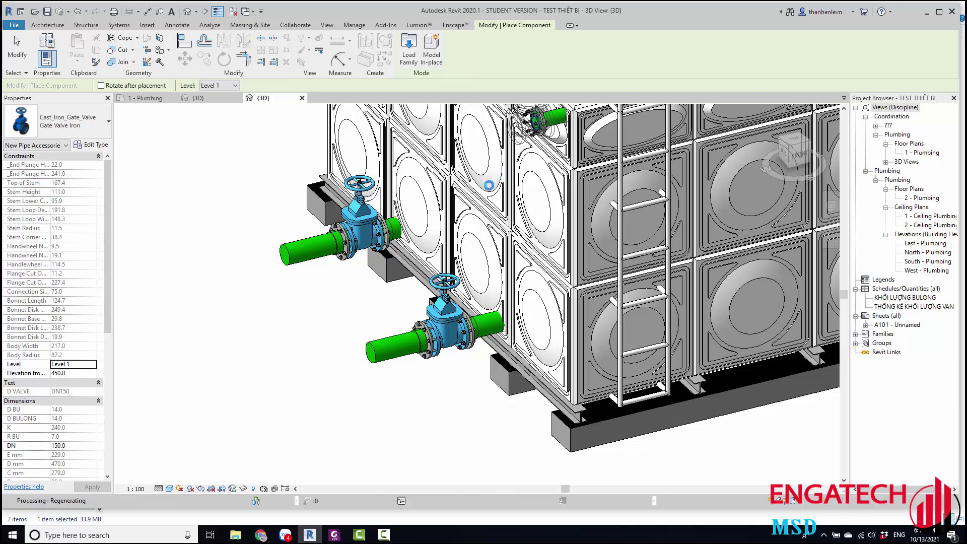
scroll(519, 297, "down", 3)
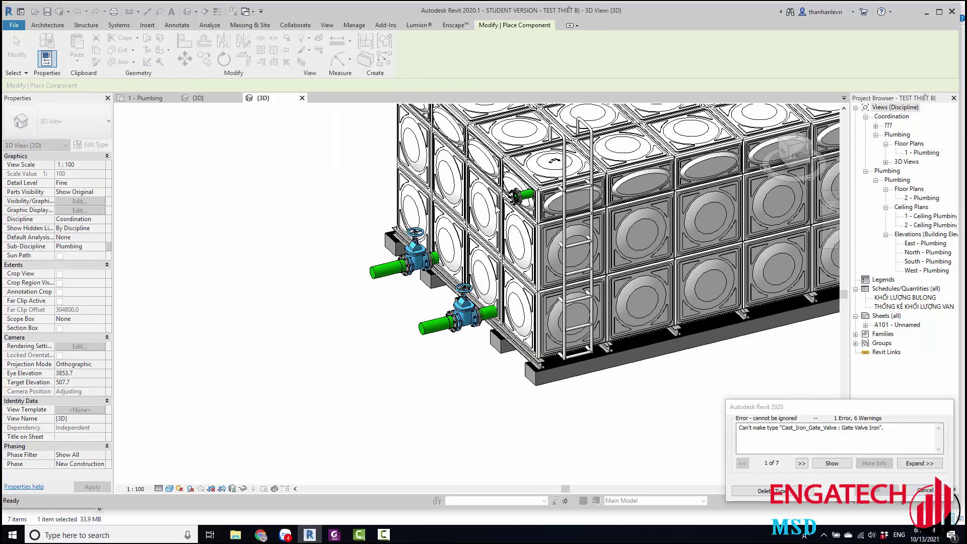
left_click(924, 490)
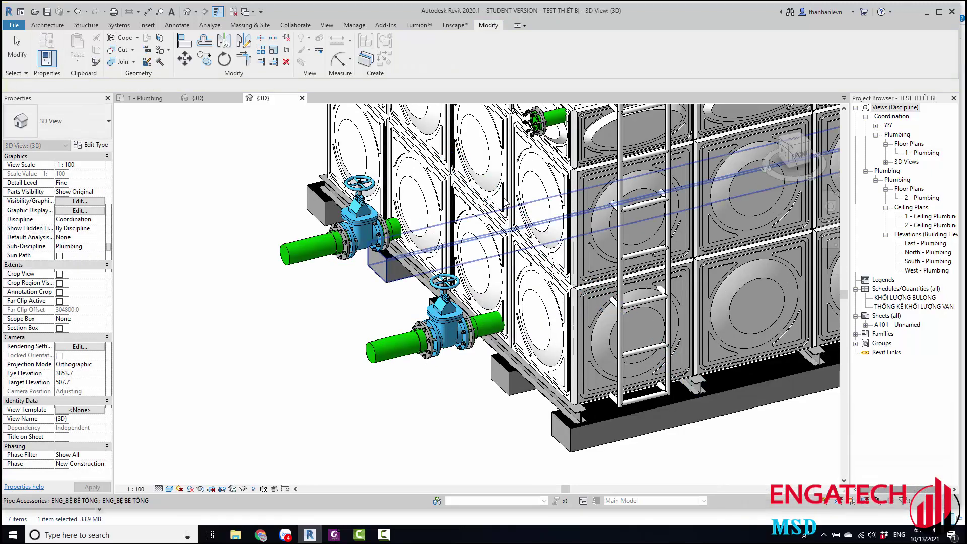
scroll(479, 282, "up", 2)
scroll(420, 432, "up", 2)
Step: Place a similar cast-iron gate valve on the upper outlet pipe end
left_click(413, 434)
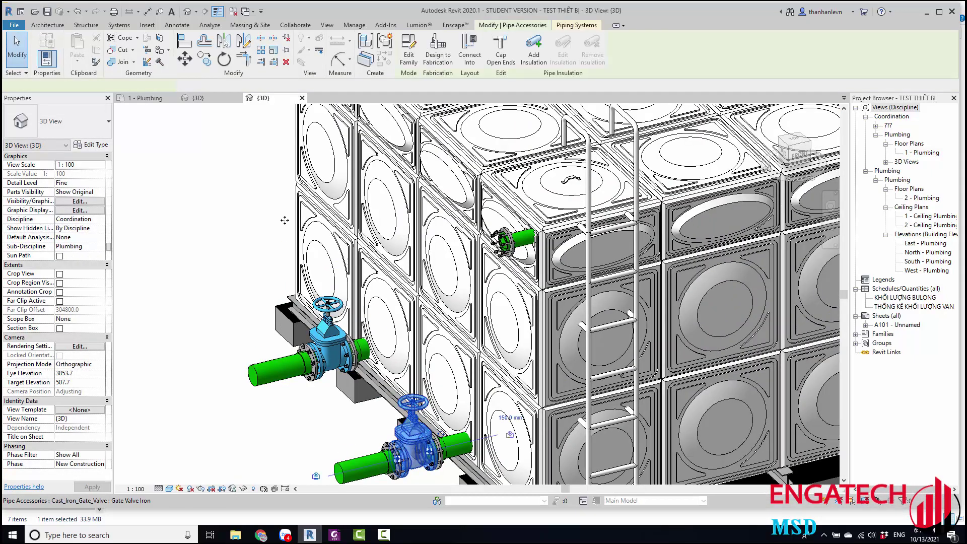
left_click(383, 60)
scroll(499, 242, "up", 1)
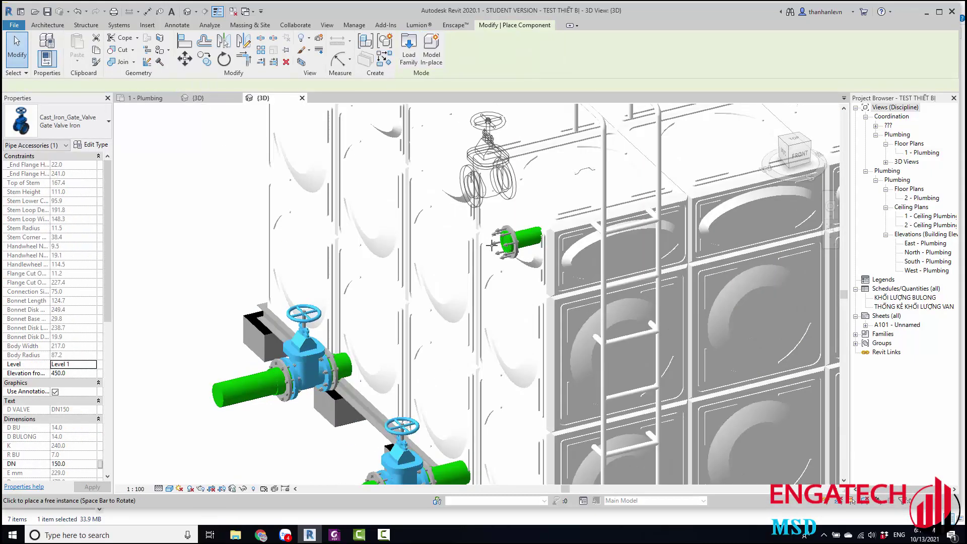
scroll(499, 241, "up", 1)
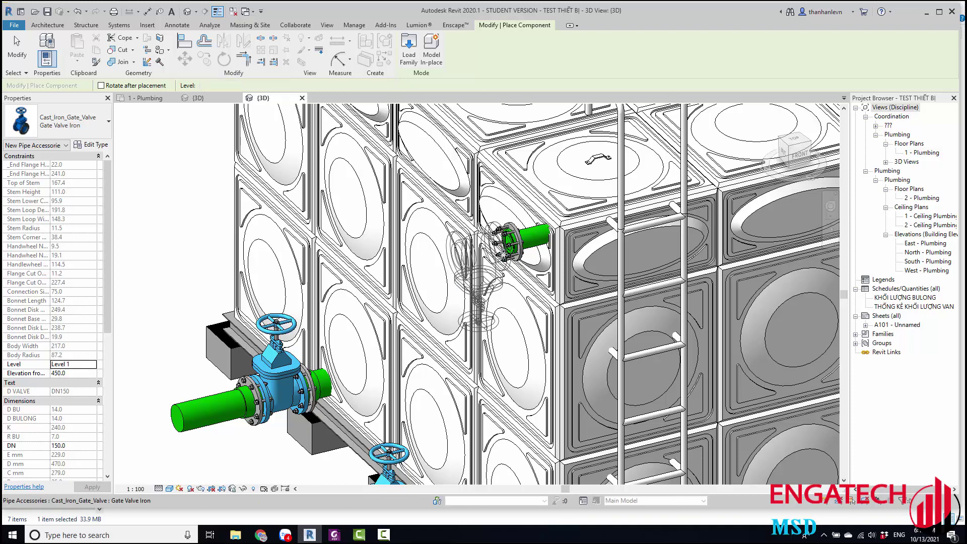
left_click(506, 249)
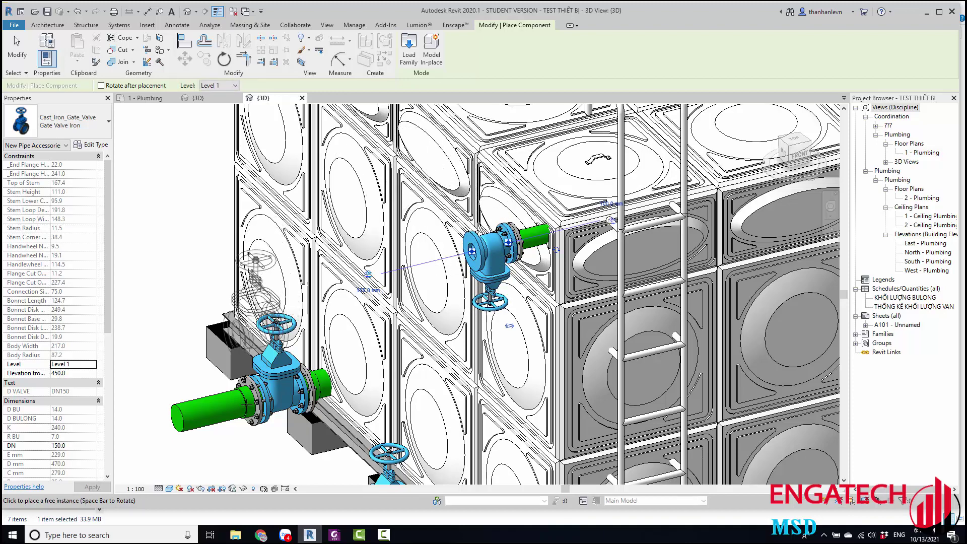
key("Escape")
key("Escape")
Step: Start a similar PPR flange from the upper pipe's flange, then cancel the extra one
scroll(530, 248, "up", 2)
scroll(530, 248, "up", 1)
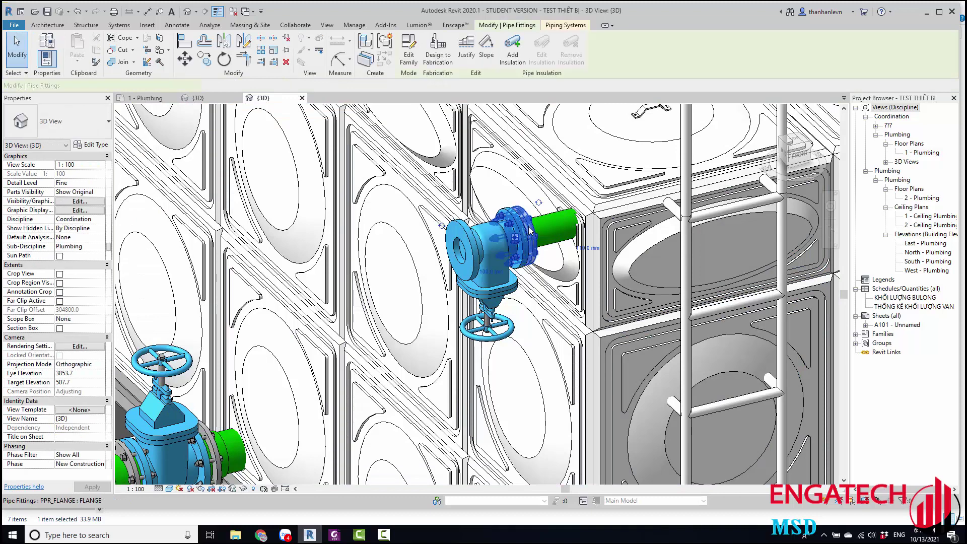
left_click(529, 231)
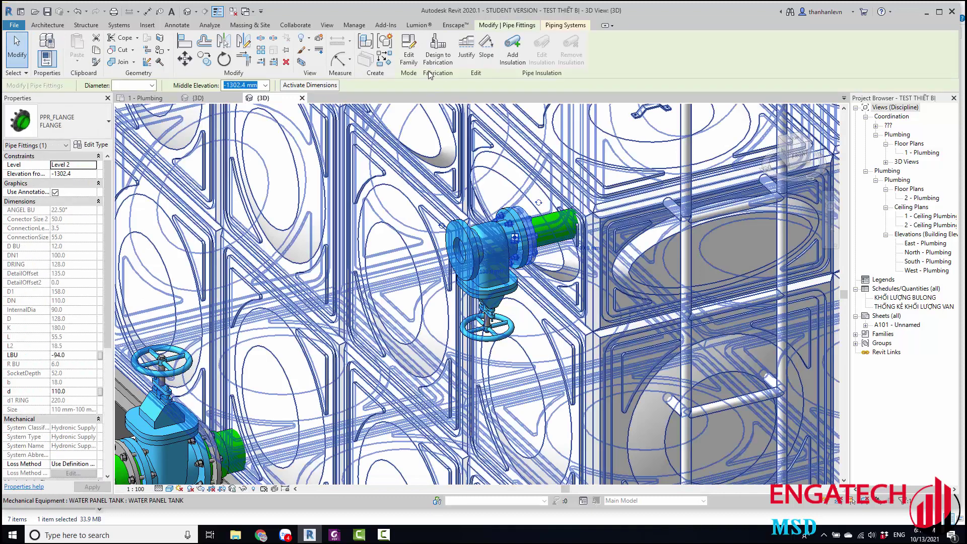
left_click(385, 59)
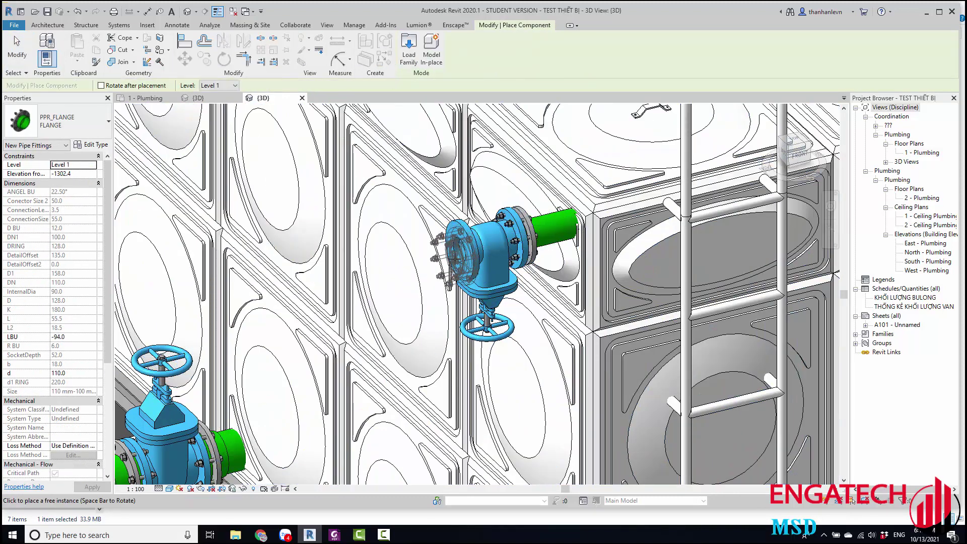
scroll(310, 281, "down", 2)
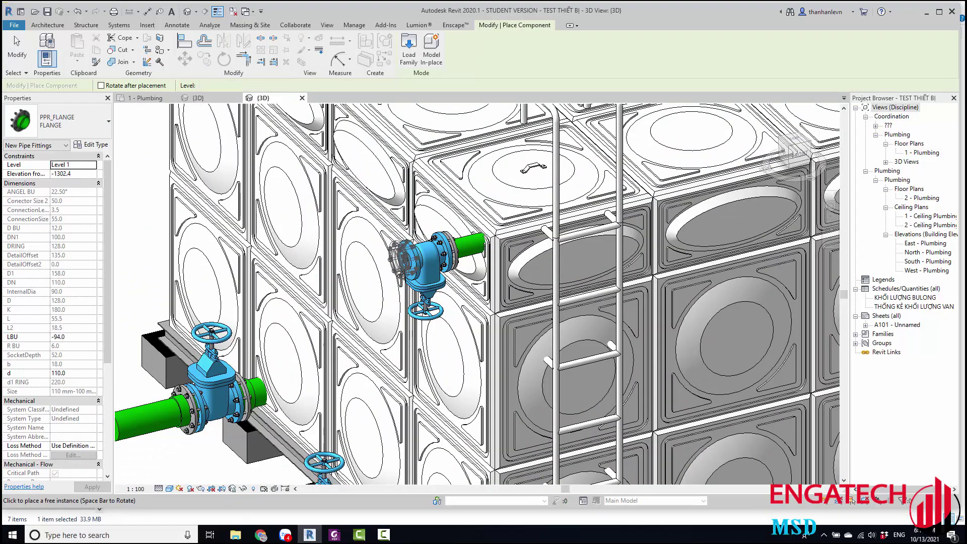
key("Escape")
scroll(406, 282, "down", 3)
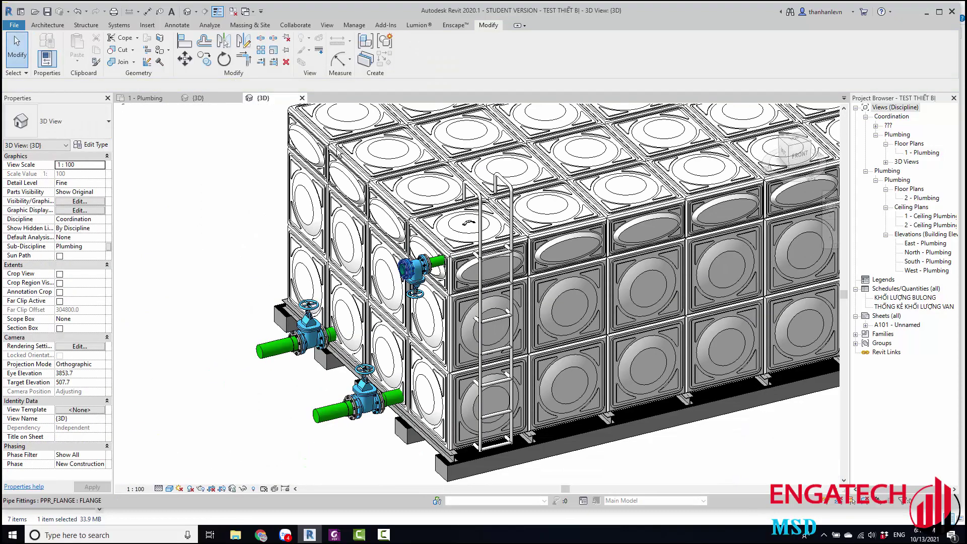
left_click(146, 97)
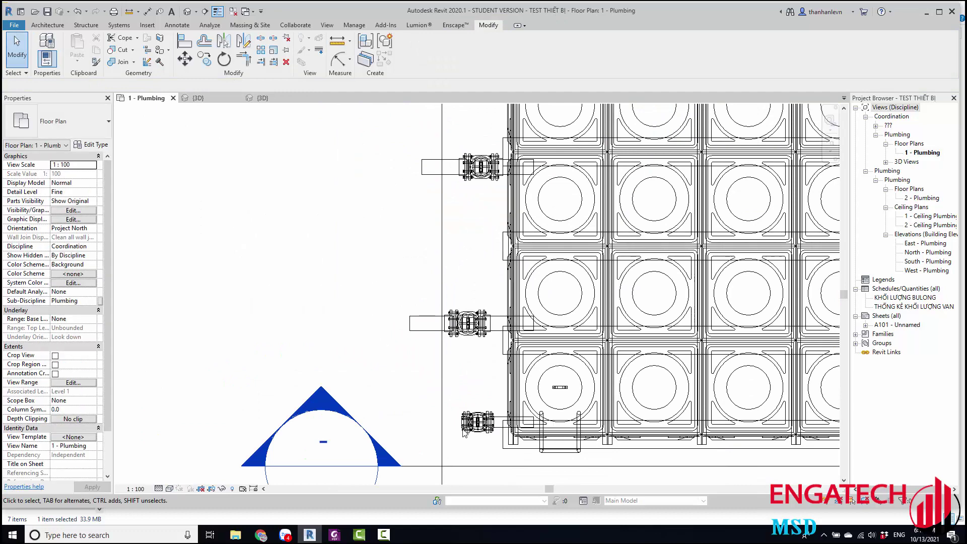
scroll(327, 353, "up", 3)
scroll(336, 360, "up", 2)
scroll(336, 360, "up", 2)
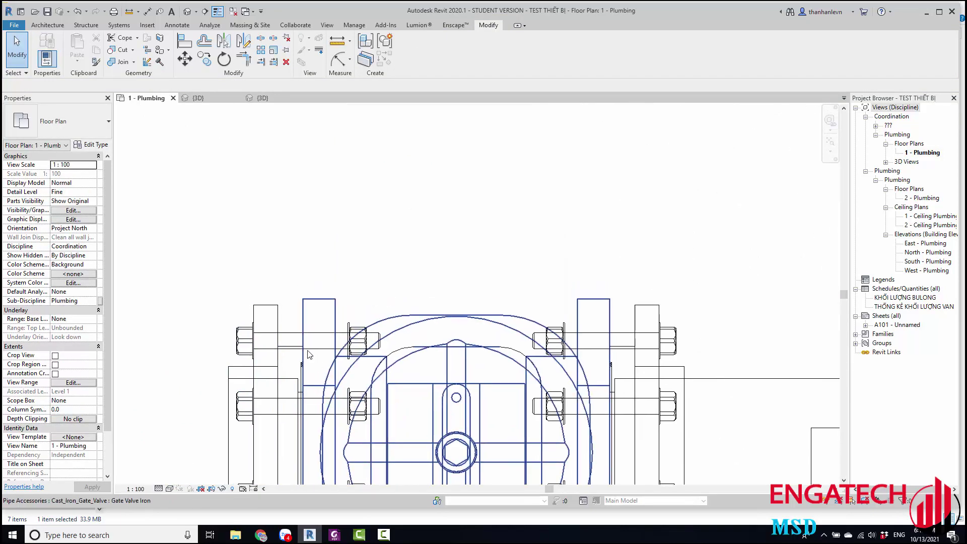
key("i")
scroll(278, 334, "up", 2)
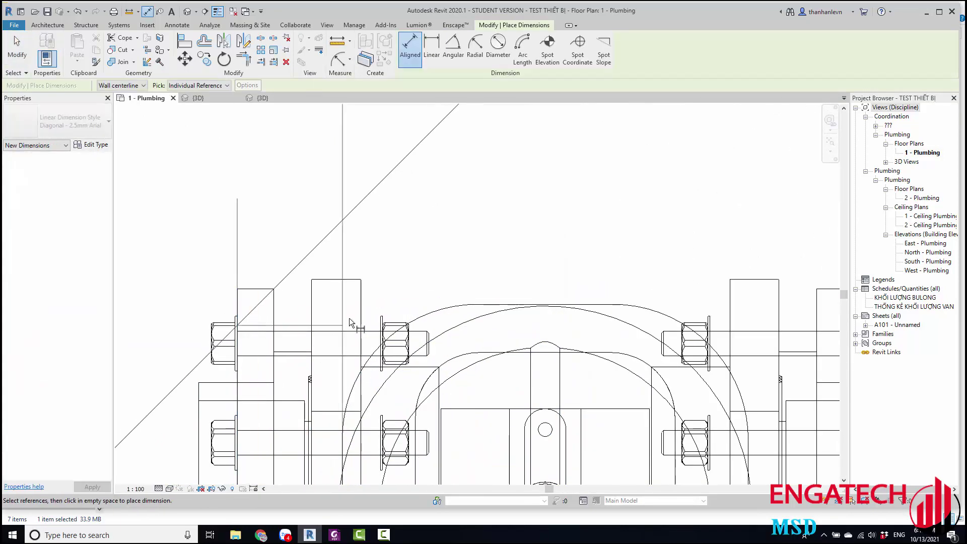
scroll(362, 305, "down", 5)
key("Escape")
key("Escape")
scroll(352, 323, "up", 6)
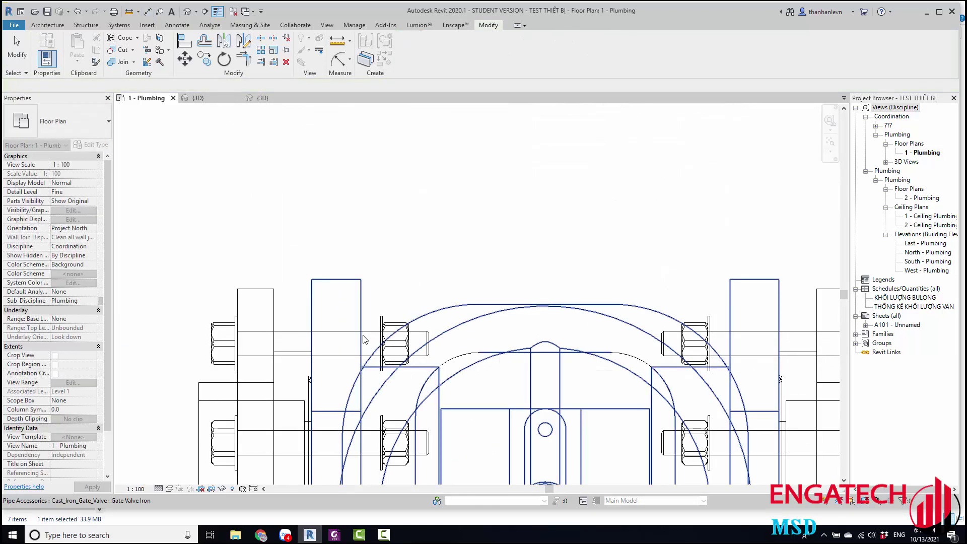
mouse_move(211, 327)
middle_mouse_down()
mouse_move(334, 331)
mouse_move(316, 331)
middle_mouse_up()
key("d")
key("i")
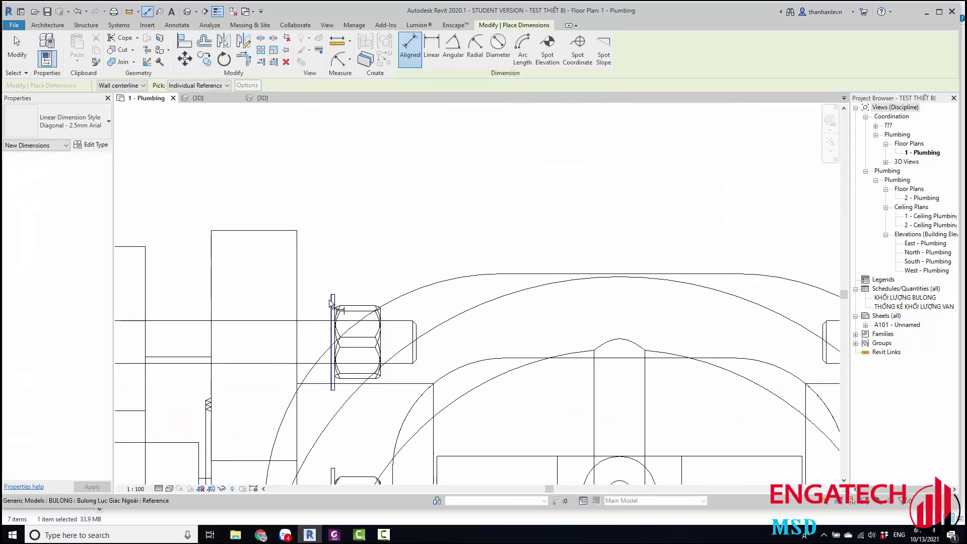
scroll(411, 338, "down", 5)
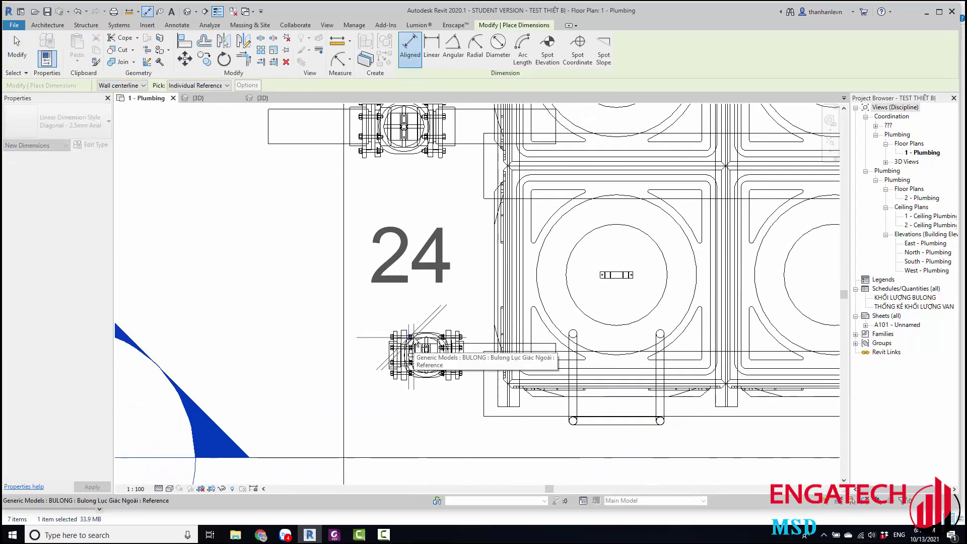
scroll(401, 339, "up", 5)
key("Escape")
key("Escape")
scroll(401, 339, "down", 2)
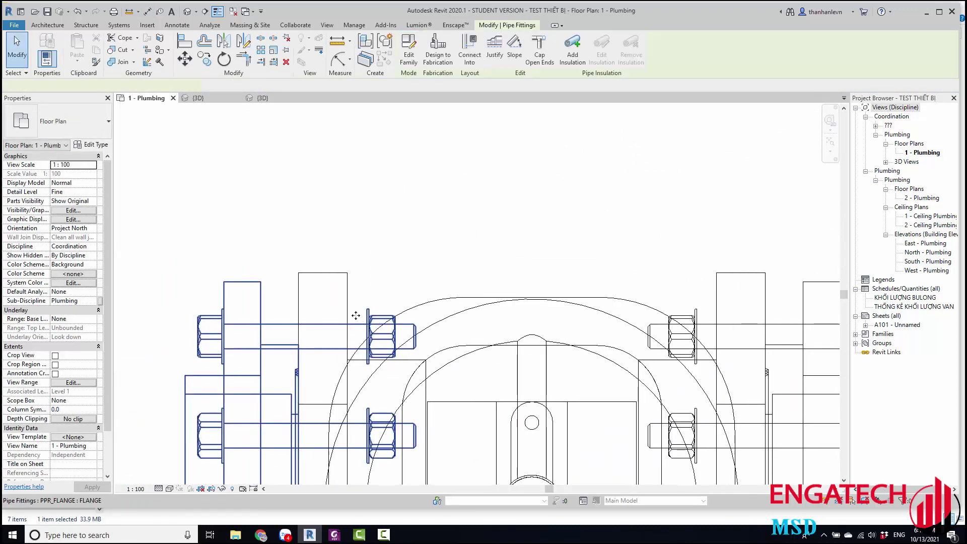
left_click(355, 316)
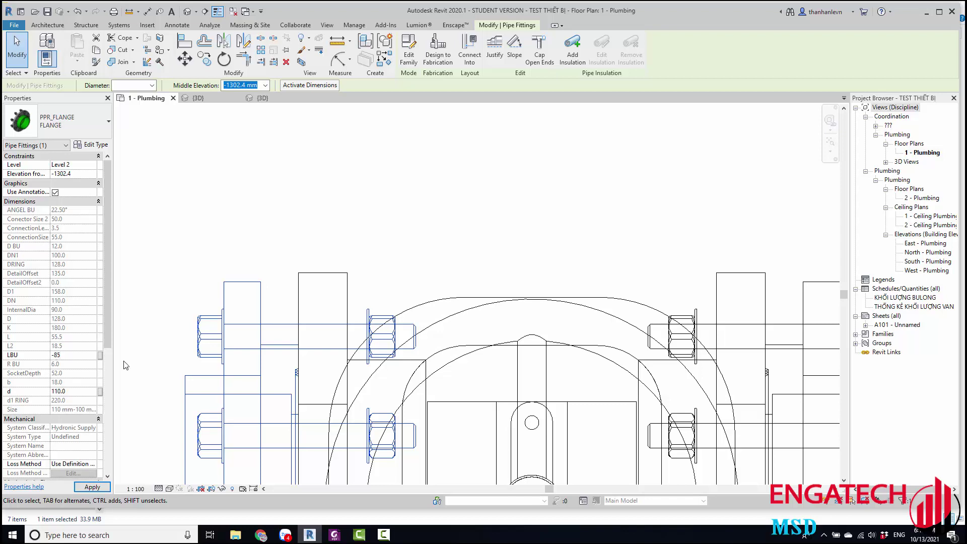
scroll(254, 315, "down", 2)
key("Escape")
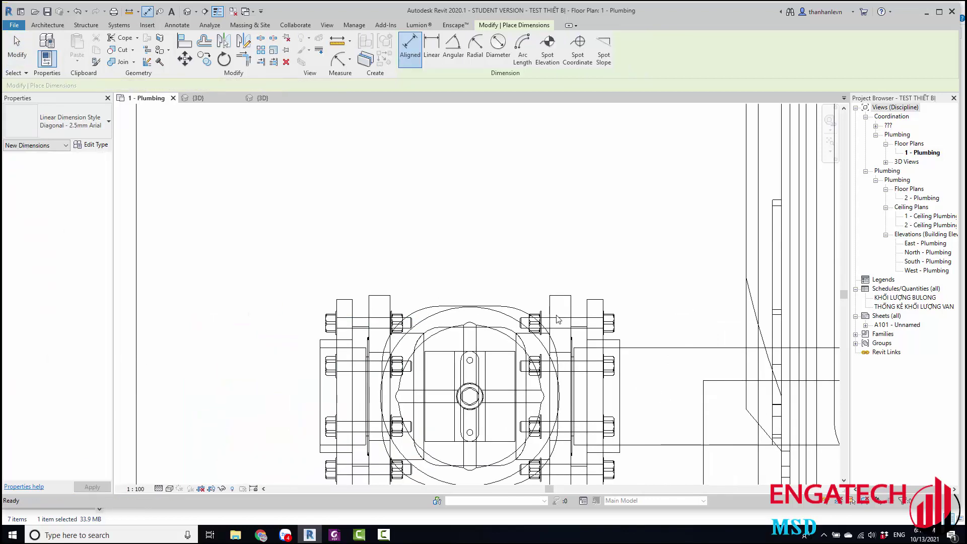
left_click(572, 363)
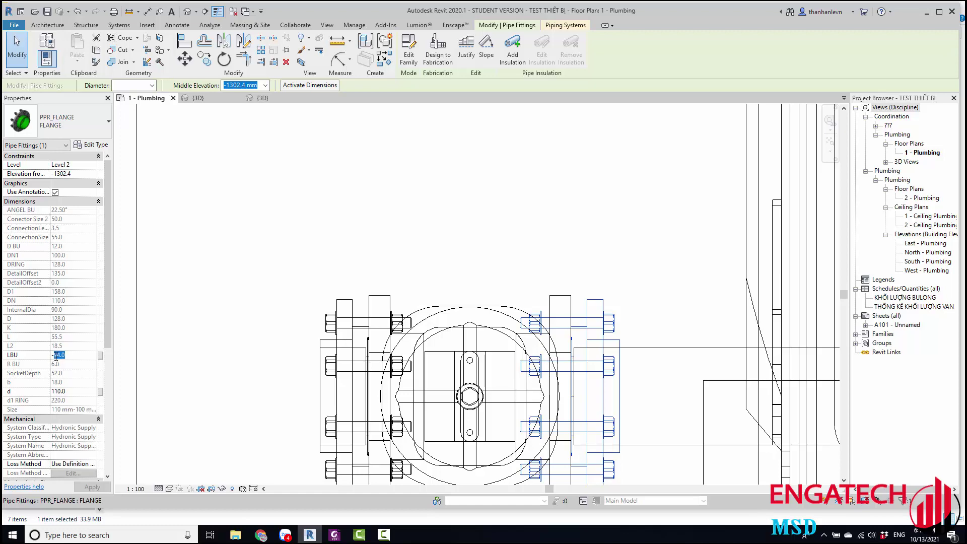
left_click(548, 237)
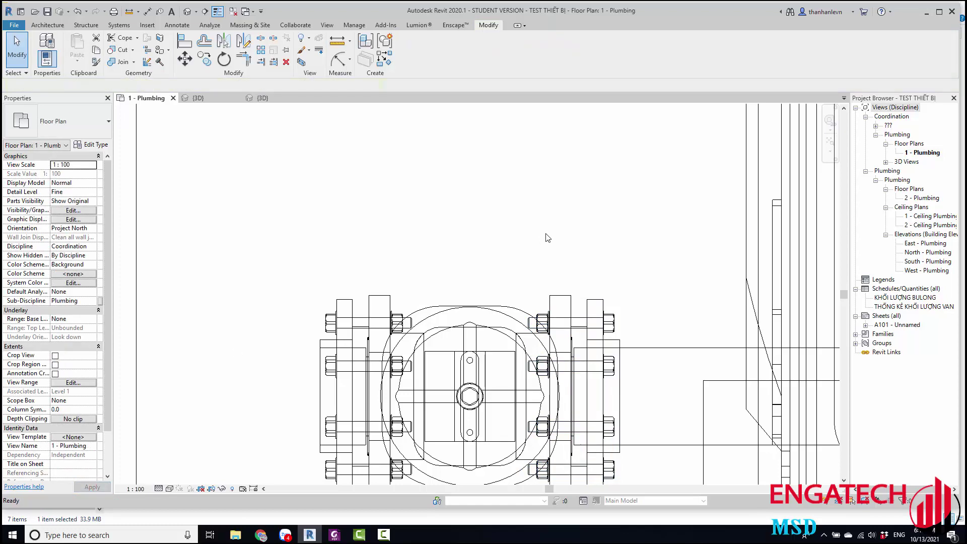
scroll(548, 237, "down", 5)
left_click(186, 12)
scroll(425, 285, "down", 2)
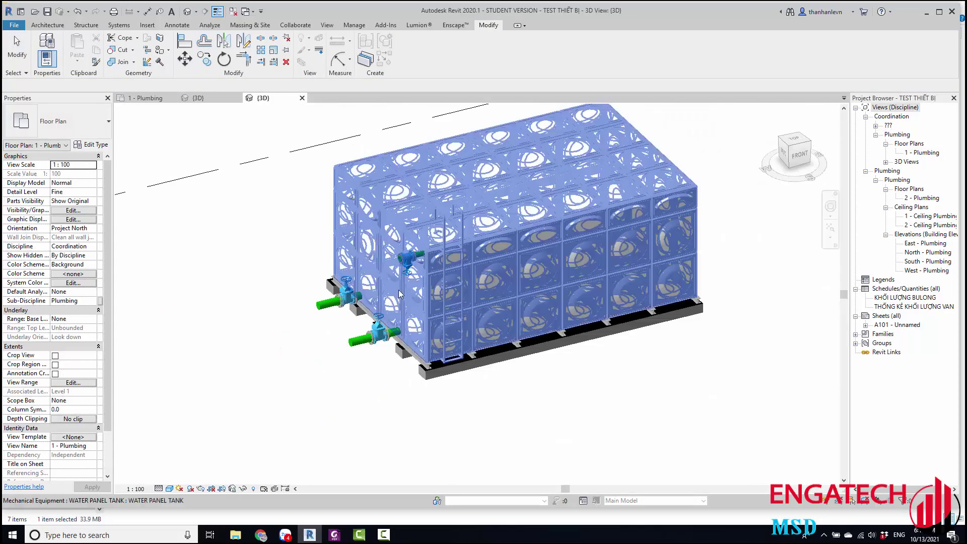
scroll(424, 285, "up", 3)
scroll(425, 286, "up", 2)
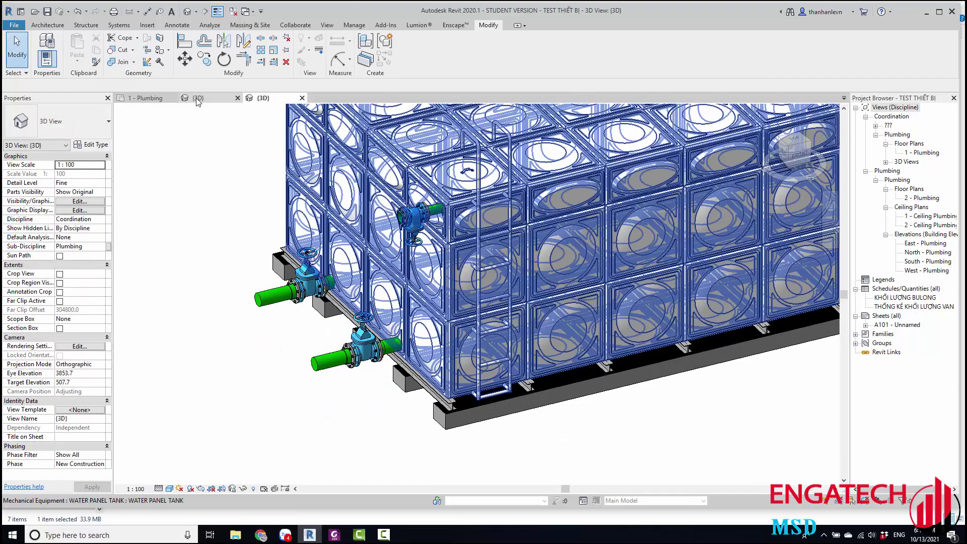
left_click(197, 100)
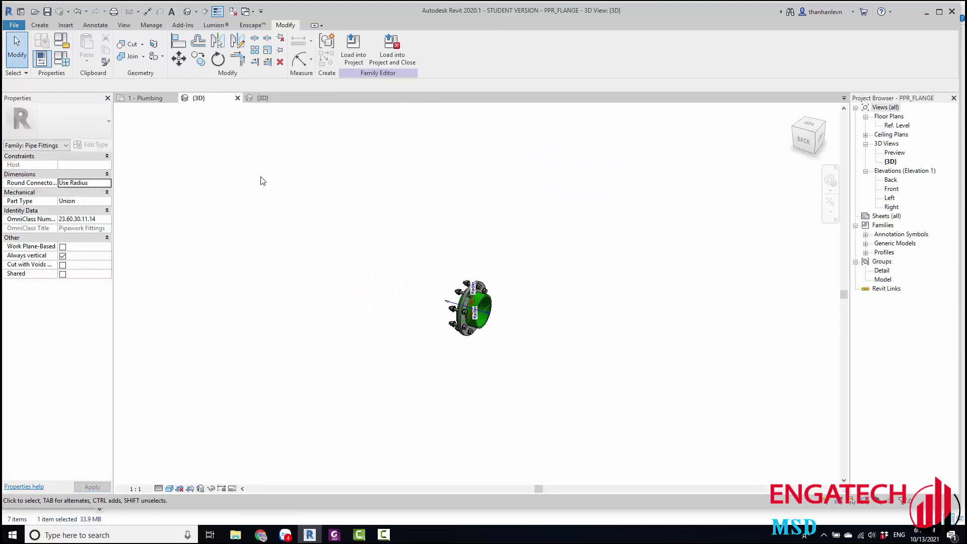
left_click(149, 99)
Step: Start a Draw Pipe from the selected flange, then cancel it
scroll(474, 272, "up", 2)
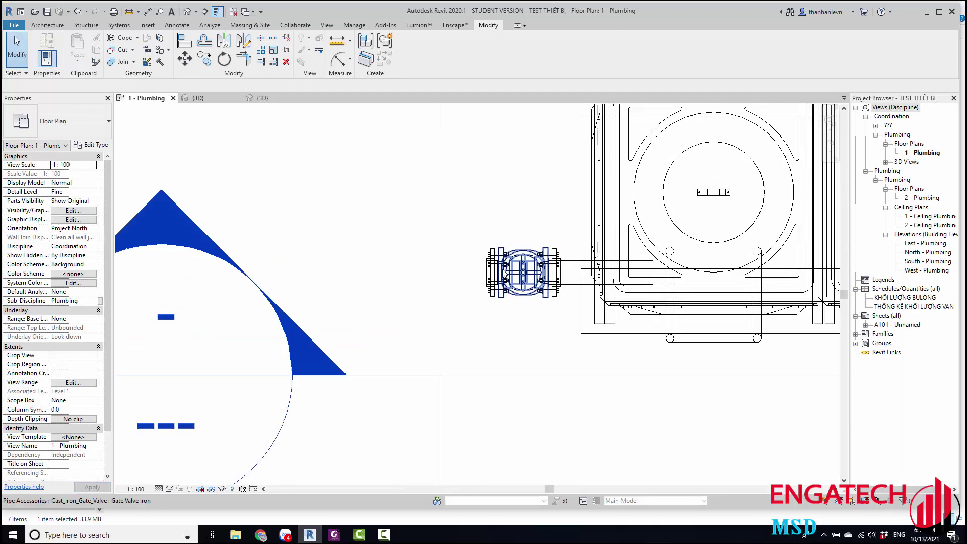
scroll(494, 251, "up", 2)
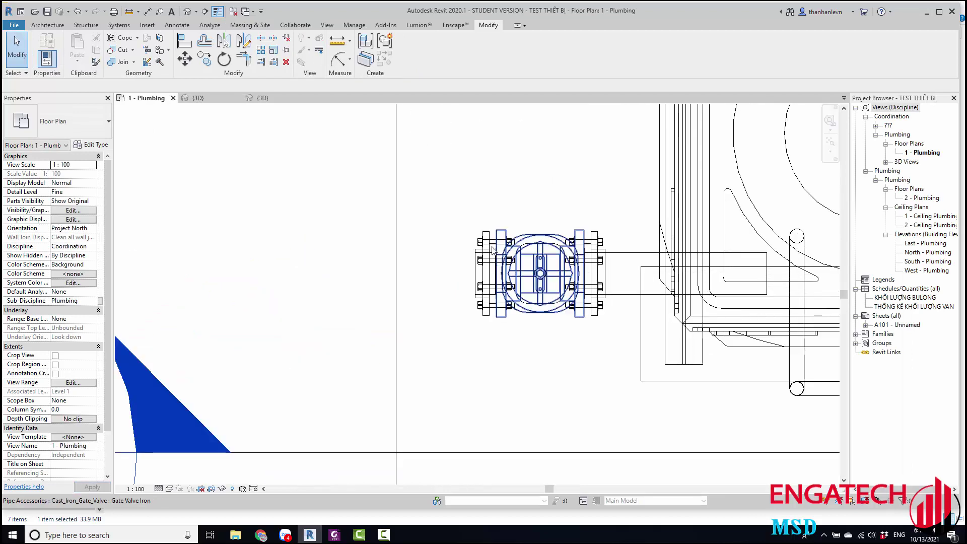
right_click(496, 277)
left_click(522, 51)
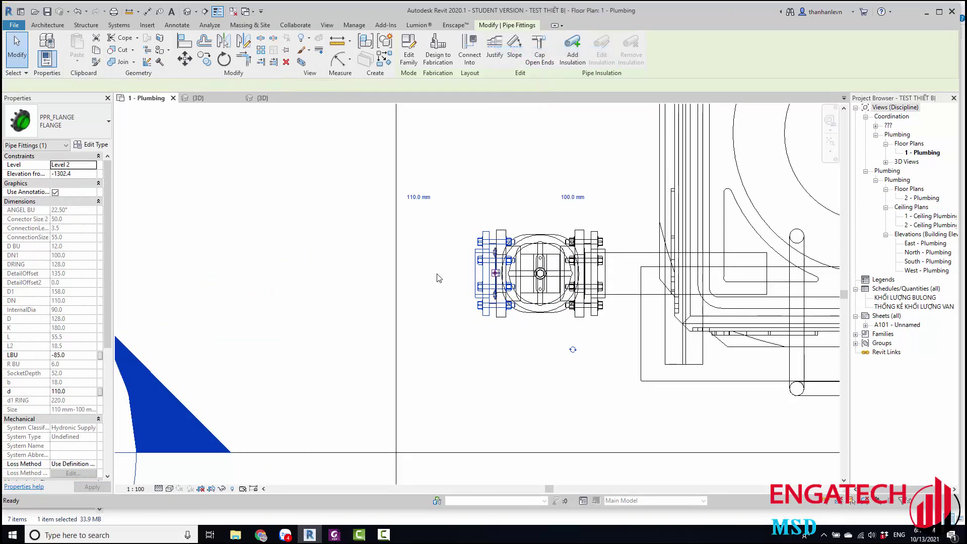
scroll(446, 269, "up", 1)
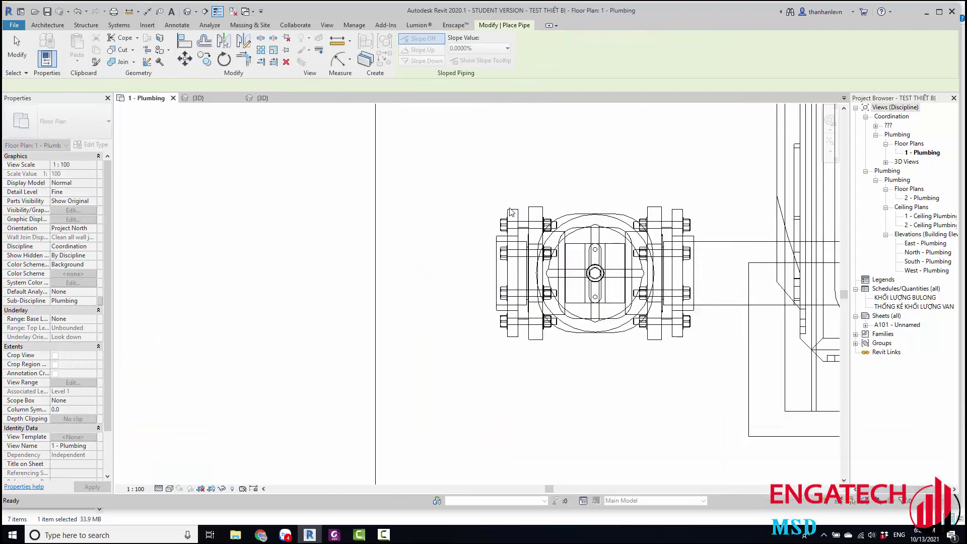
key("Escape")
Step: Draw a pipe from the gate valve's flange to a point on its left, and set Shaded display
scroll(479, 247, "up", 3)
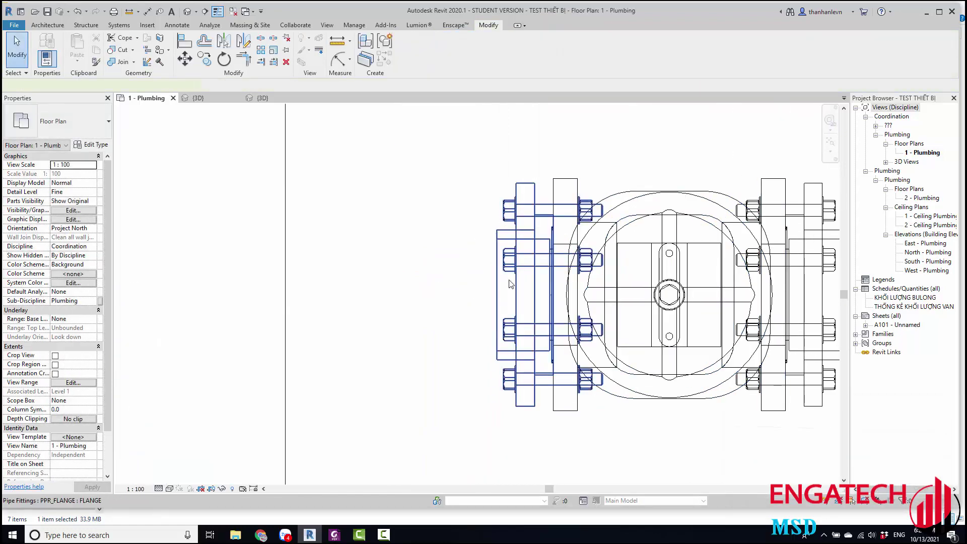
left_click(543, 297)
right_click(545, 297)
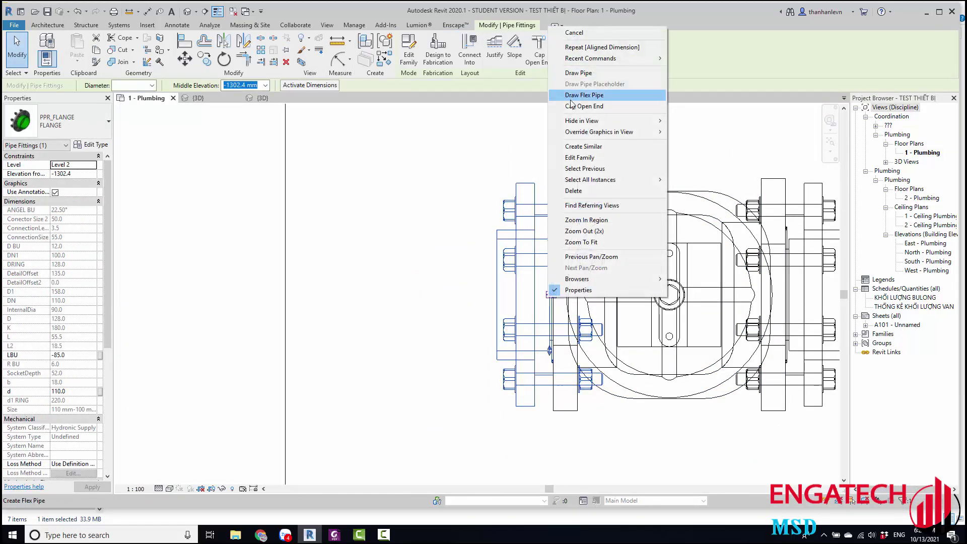
left_click(577, 73)
left_click(298, 301)
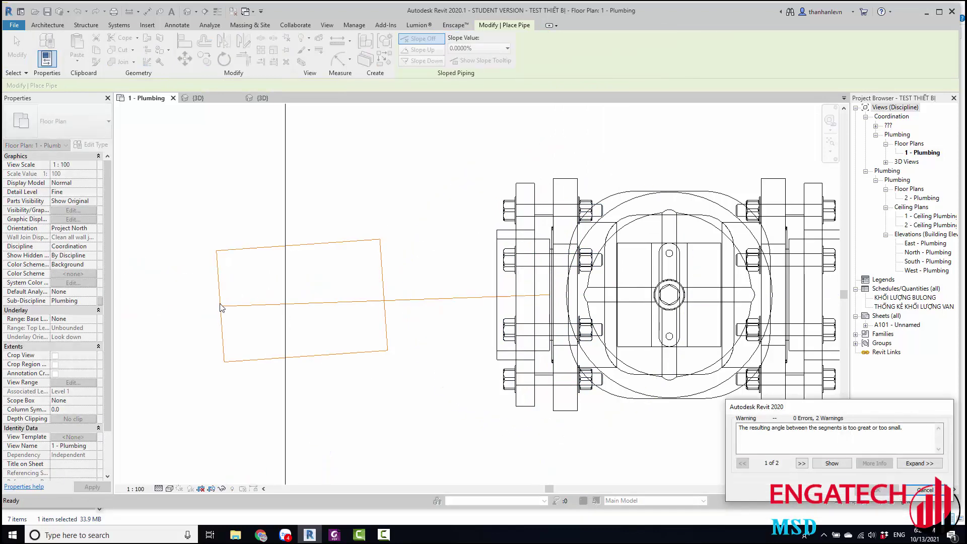
key("Escape")
key("Escape")
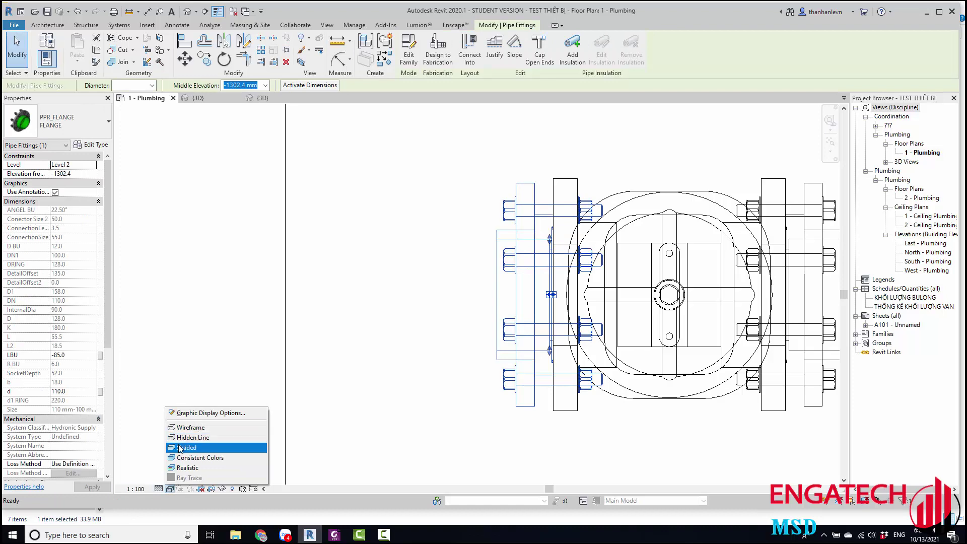
left_click(179, 447)
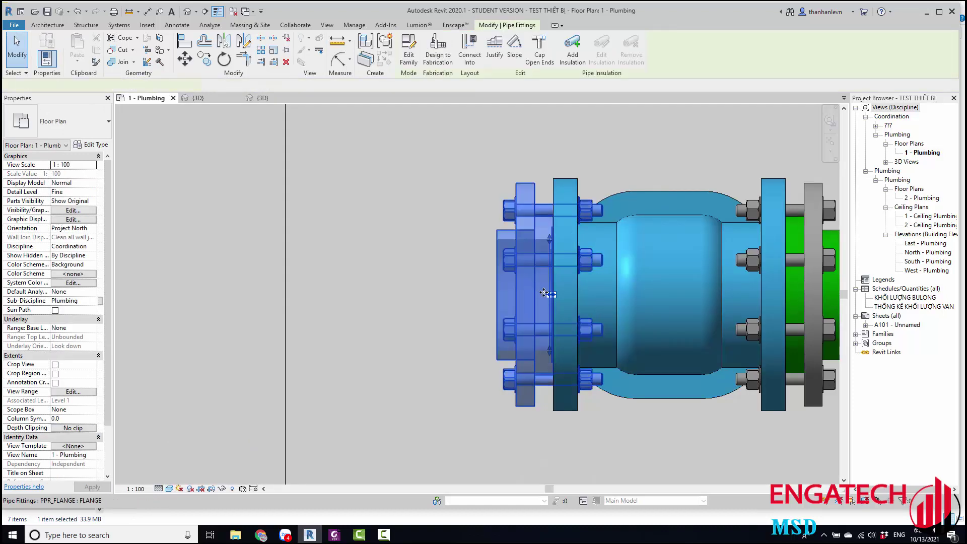
Step: Draw a 110 mm PPR pipe out of the third valve's flange
left_click(545, 294)
right_click(548, 295)
left_click(584, 71)
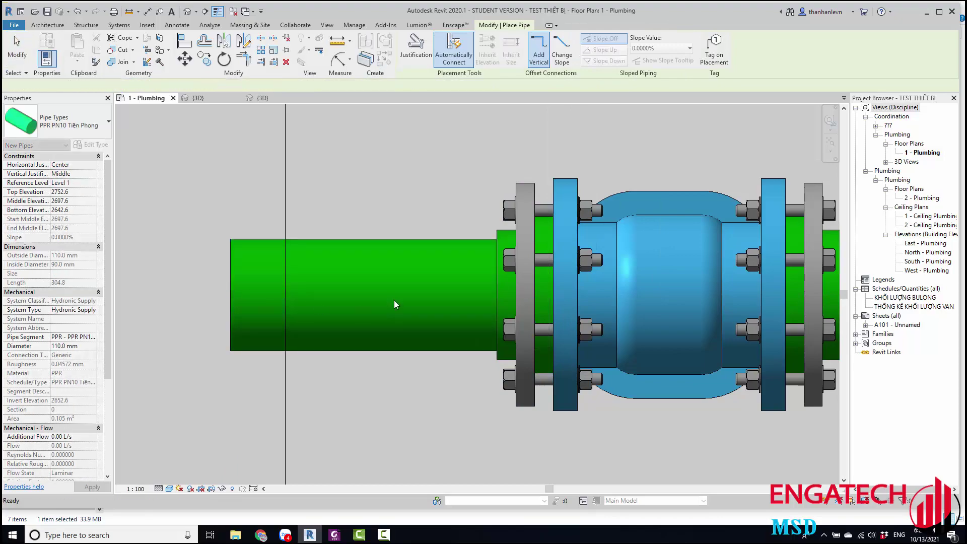
key("Escape")
scroll(391, 317, "down", 5)
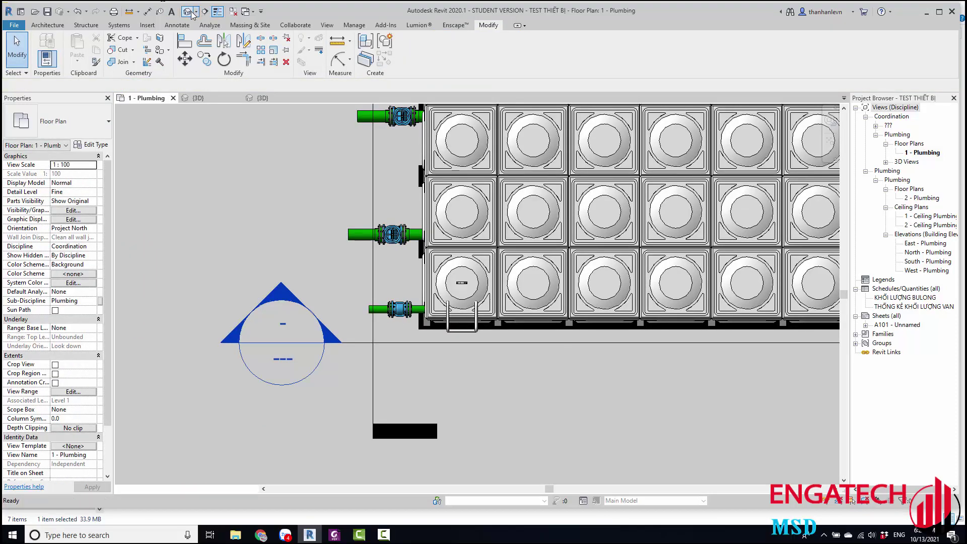
Step: Switch to the default 3D view of the water tank and zoom on its outlets
left_click(187, 11)
scroll(337, 340, "up", 5)
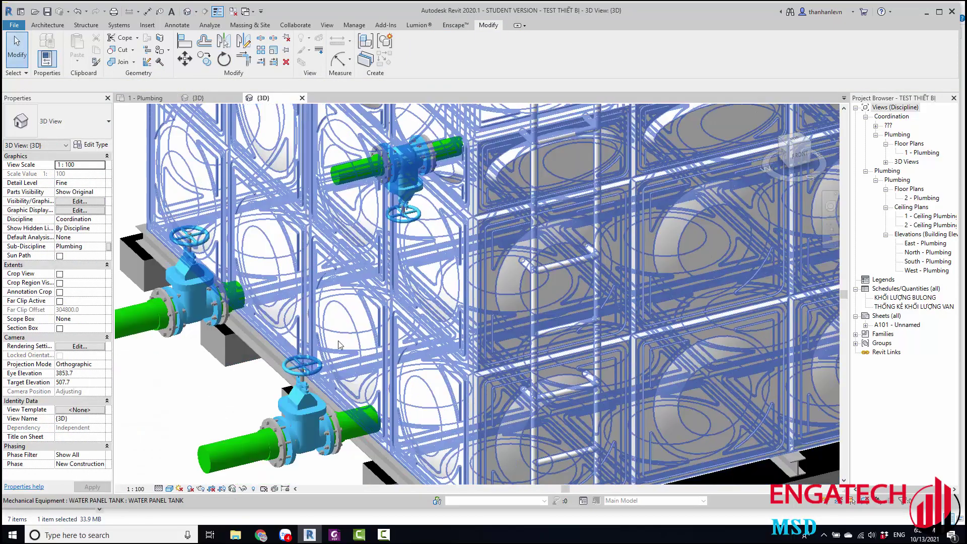
scroll(337, 340, "down", 3)
scroll(322, 321, "up", 3)
scroll(323, 321, "down", 3)
Step: Orbit and pan around the tank to inspect the three flanged gate valves and green PPR pipes
mouse_move(322, 321)
middle_mouse_down("shift")
mouse_move(366, 364)
mouse_move(321, 321)
middle_mouse_up("shift")
scroll(321, 322, "up", 3)
scroll(321, 321, "up", 2)
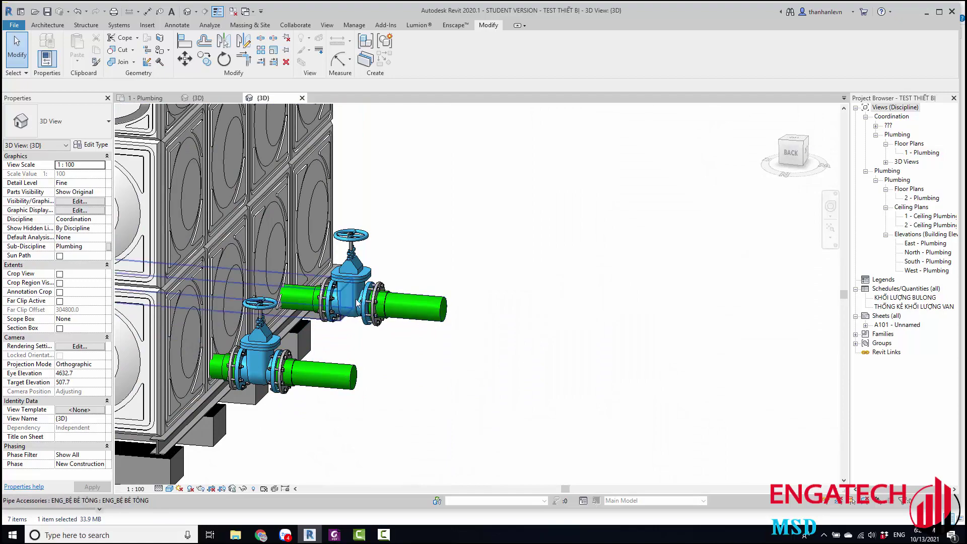
scroll(357, 302, "down", 3)
mouse_move(358, 302)
middle_mouse_down("shift")
mouse_move(463, 302)
mouse_move(437, 381)
middle_mouse_up("shift")
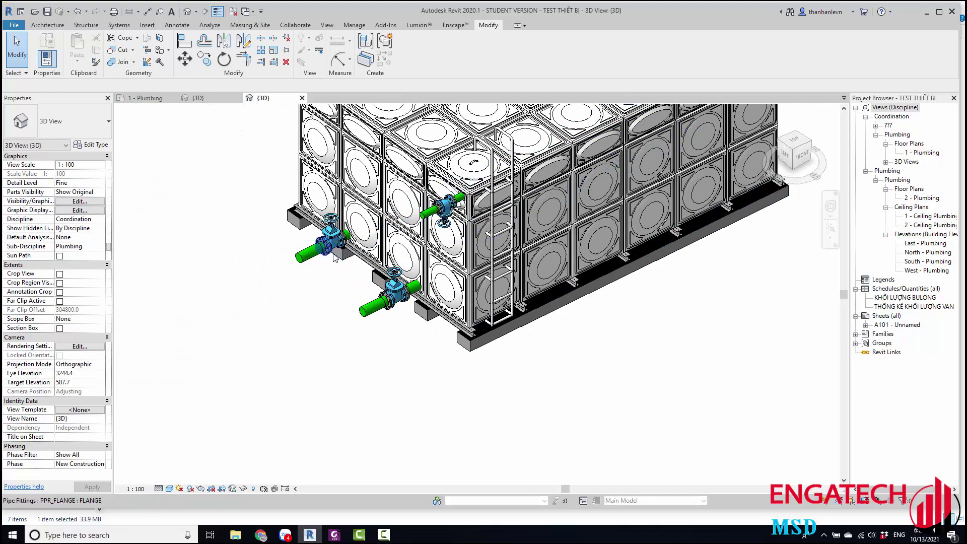
middle_click_drag(335, 258, 320, 323)
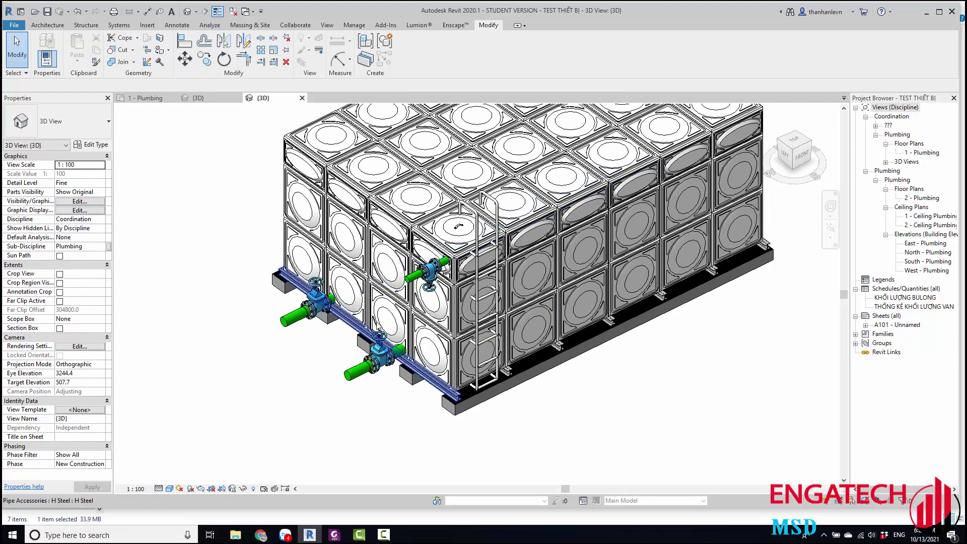
scroll(473, 293, "up", 3)
middle_click_drag(473, 292, 453, 312, "shift")
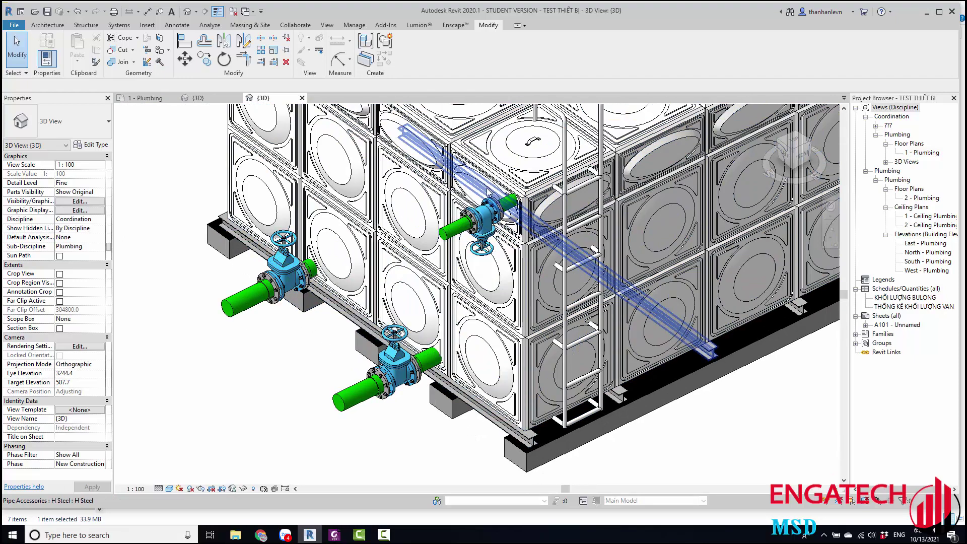
scroll(322, 385, "up", 3)
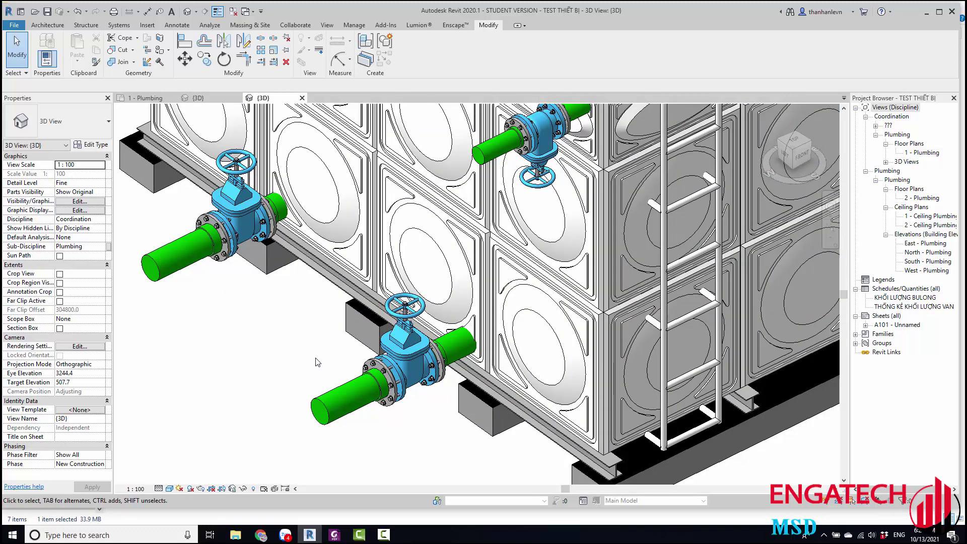
middle_click_drag(371, 322, 350, 325, "shift")
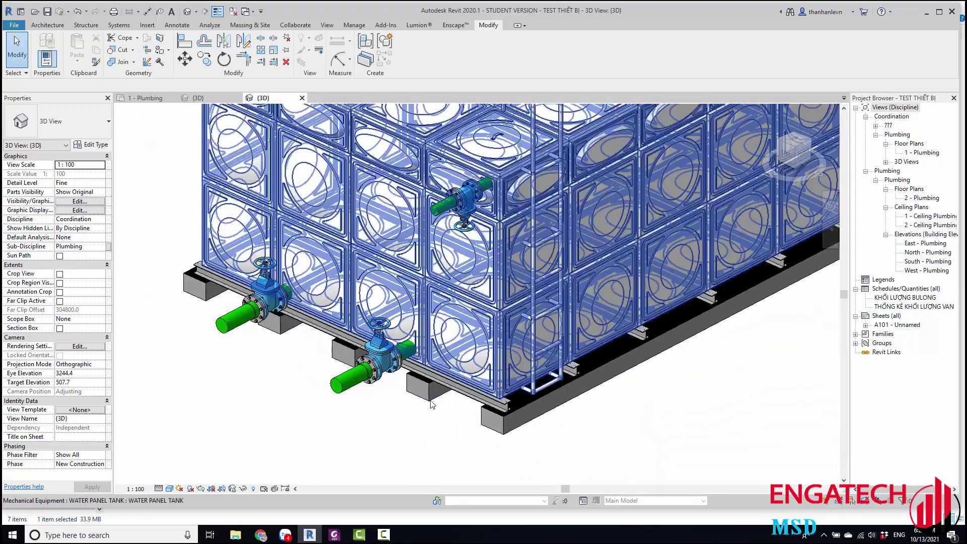
mouse_move(350, 326)
middle_mouse_down("shift")
mouse_move(524, 395)
mouse_move(428, 425)
middle_mouse_up("shift")
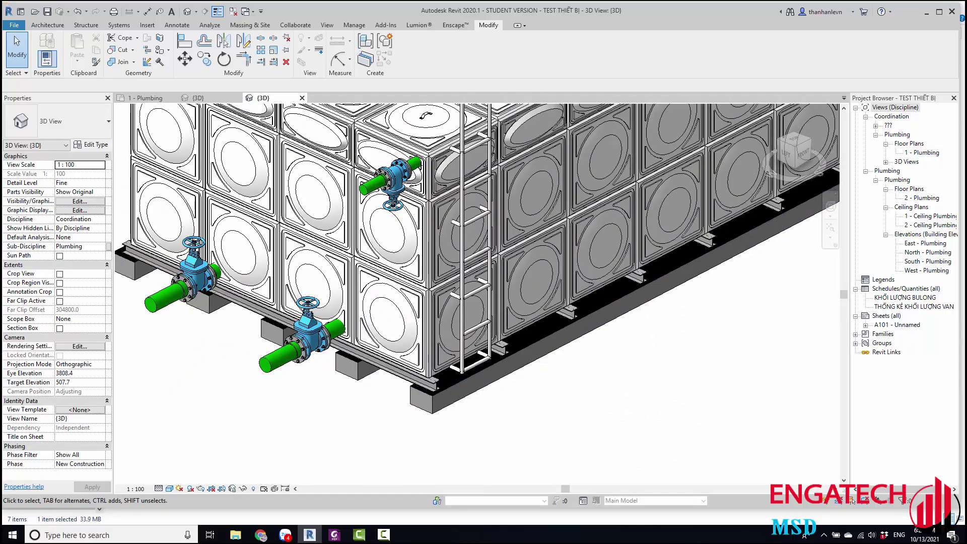